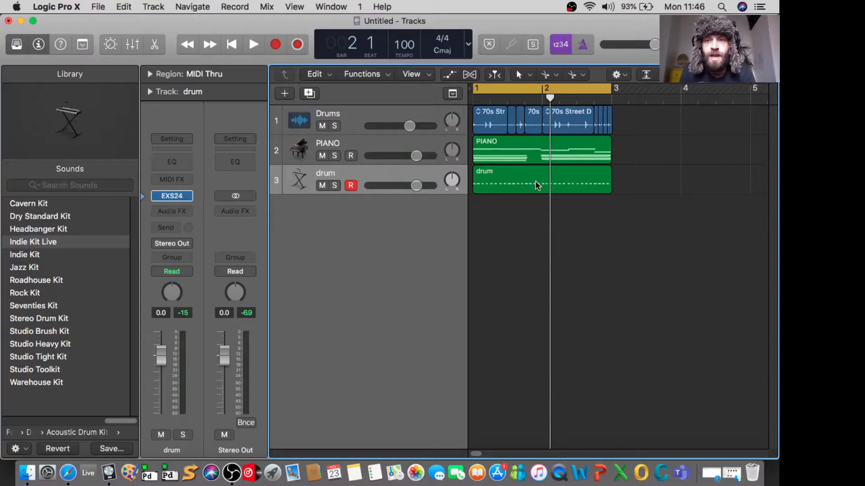
Step: Select the drum region on track 3 and play back all three tracks together within the cycle range
key(Up)
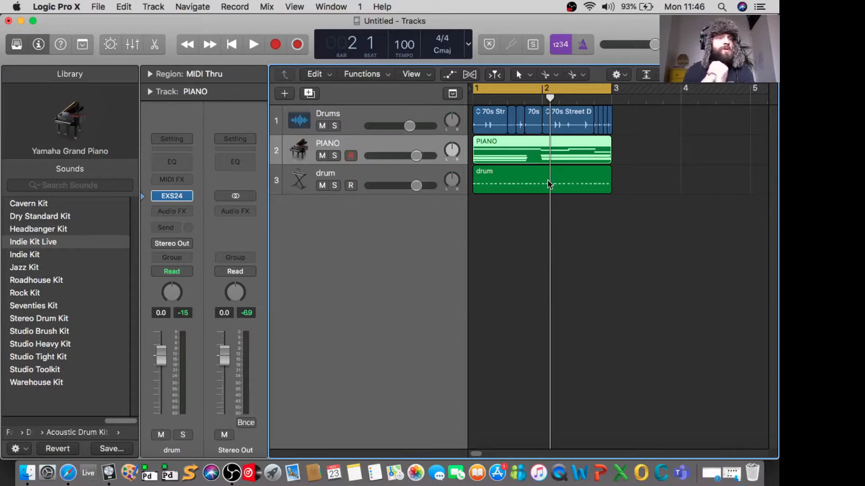
click(547, 180)
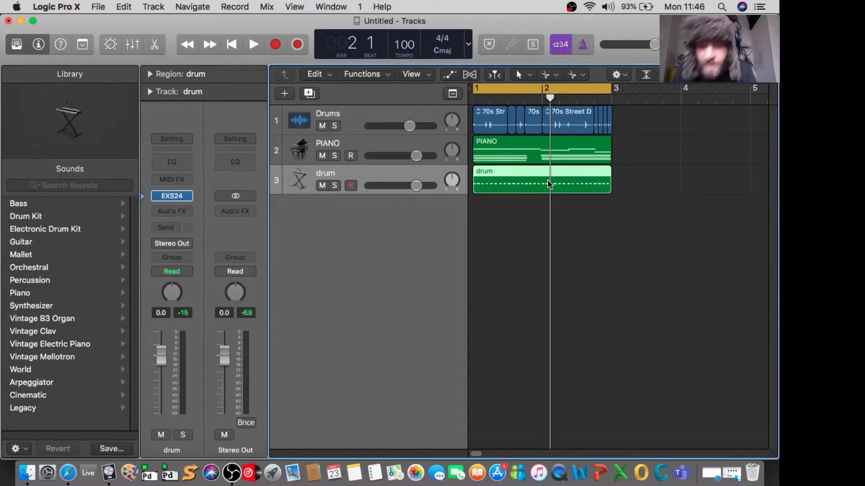
key(space)
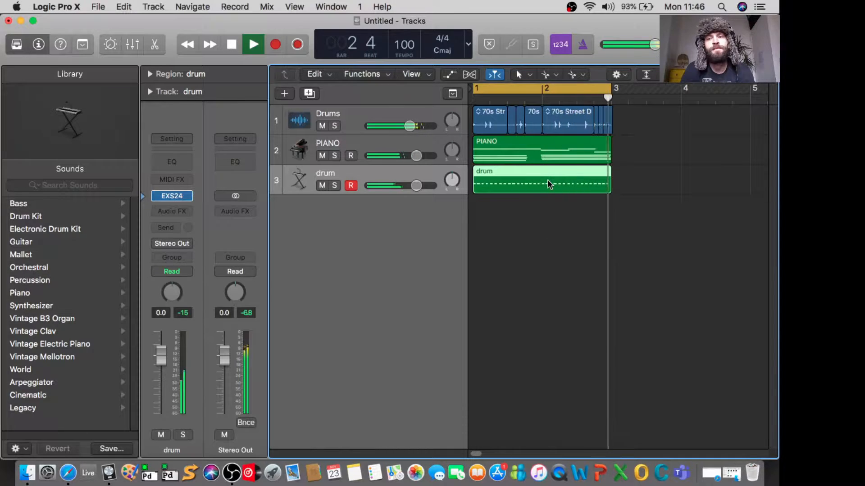
key(space)
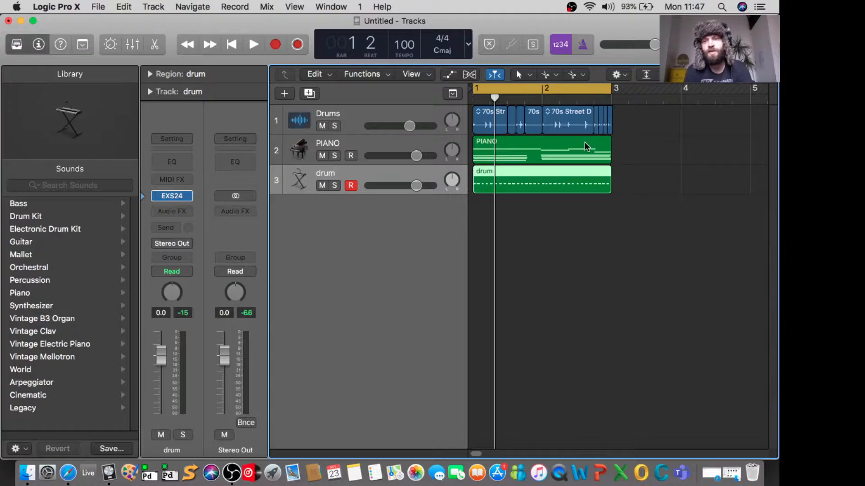
Step: Open the 70s Street Drumset region at bar 2 of the Drums track in the audio editor and enlarge the editor
click(556, 140)
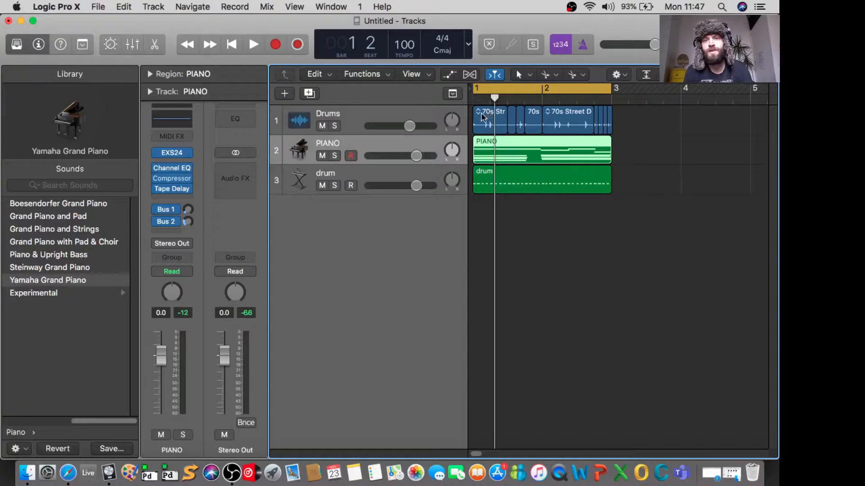
click(496, 128)
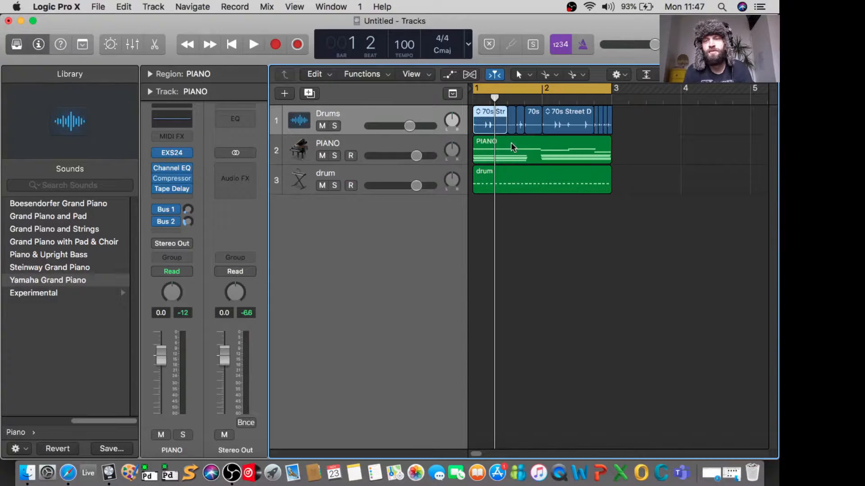
key(Down)
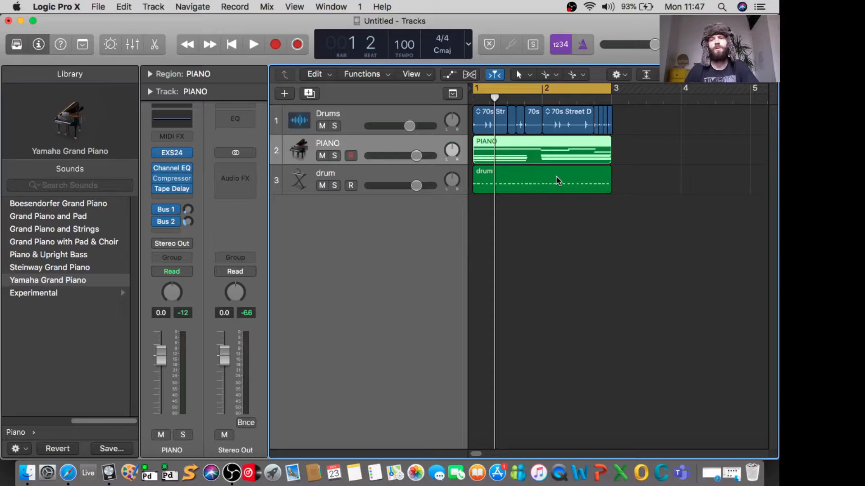
click(561, 118)
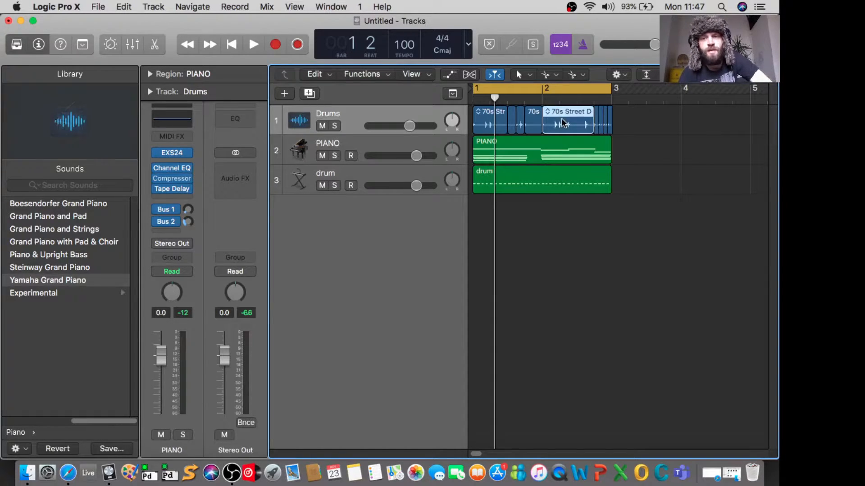
double_click(568, 114)
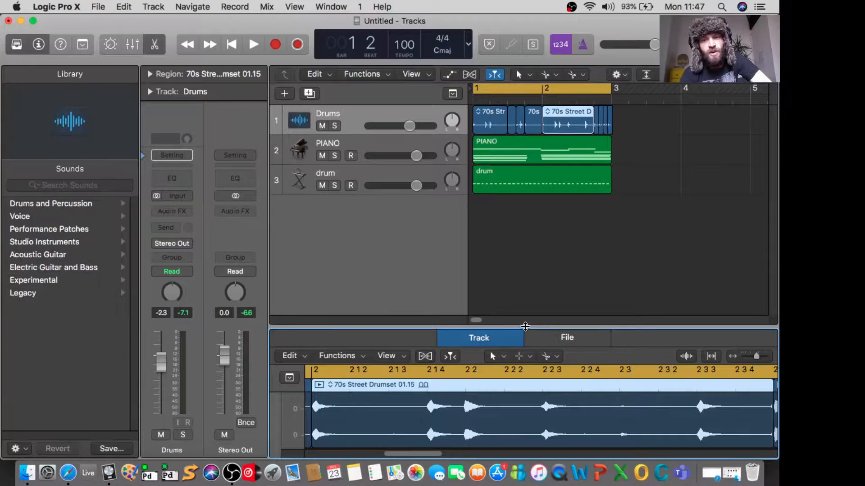
drag(525, 328, 520, 255)
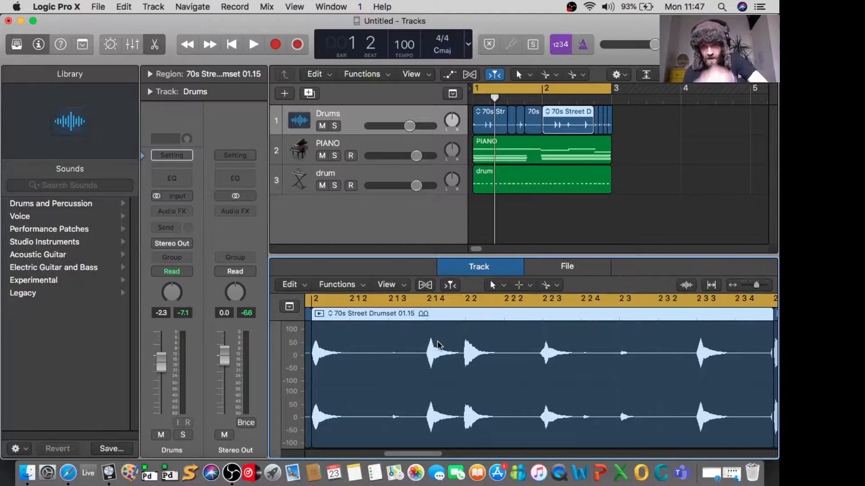
Step: Show the PIANO region in an enlarged Piano Roll and audition the keys of its first chord
click(549, 148)
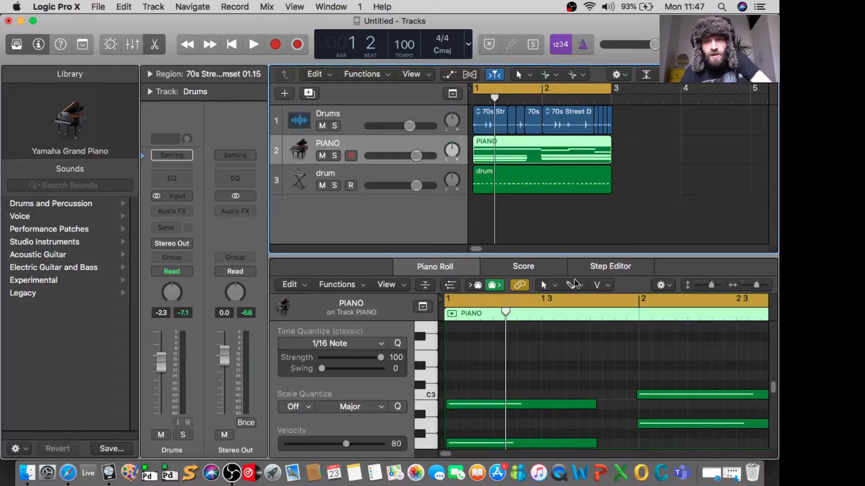
drag(601, 256, 582, 164)
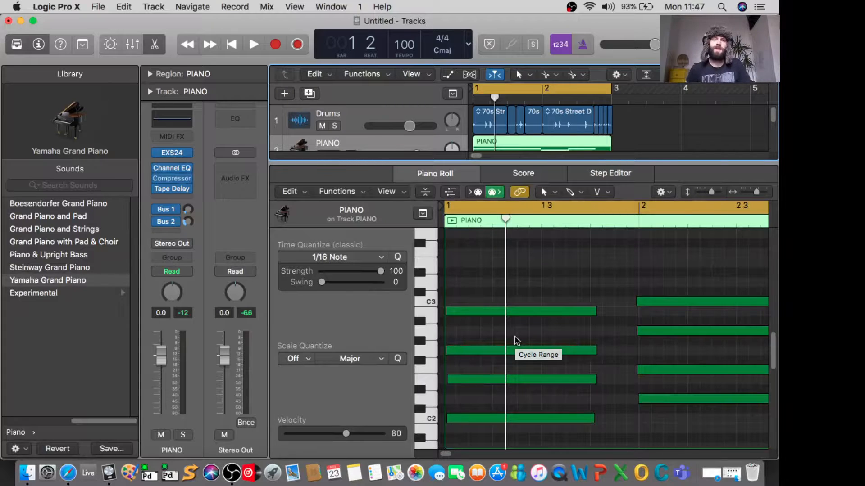
click(431, 314)
click(433, 351)
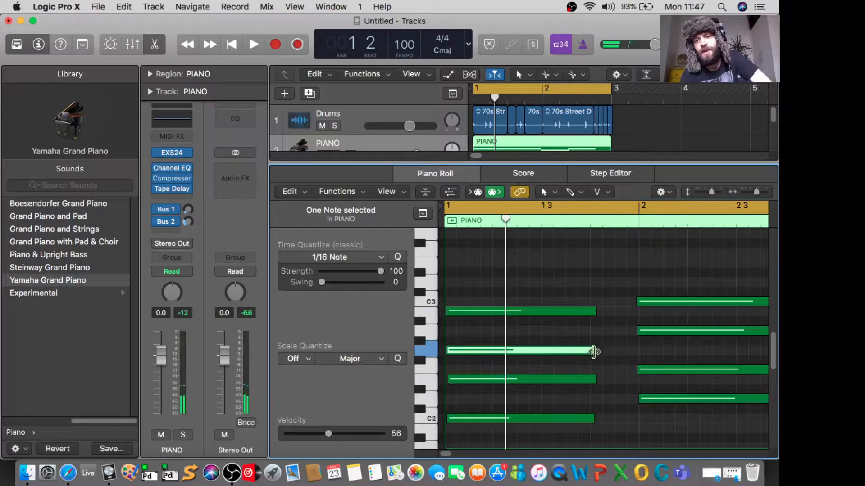
click(535, 341)
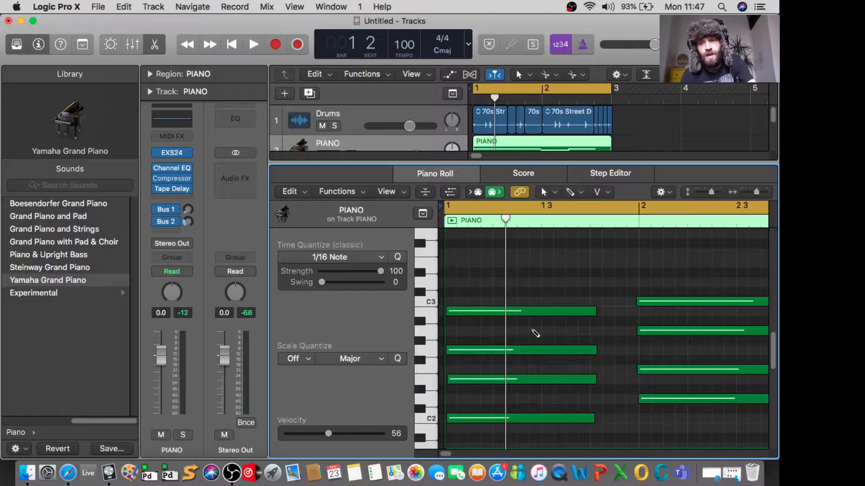
click(535, 333)
mouse_move(635, 331)
mouse_down()
mouse_move(692, 329)
mouse_move(541, 338)
mouse_up()
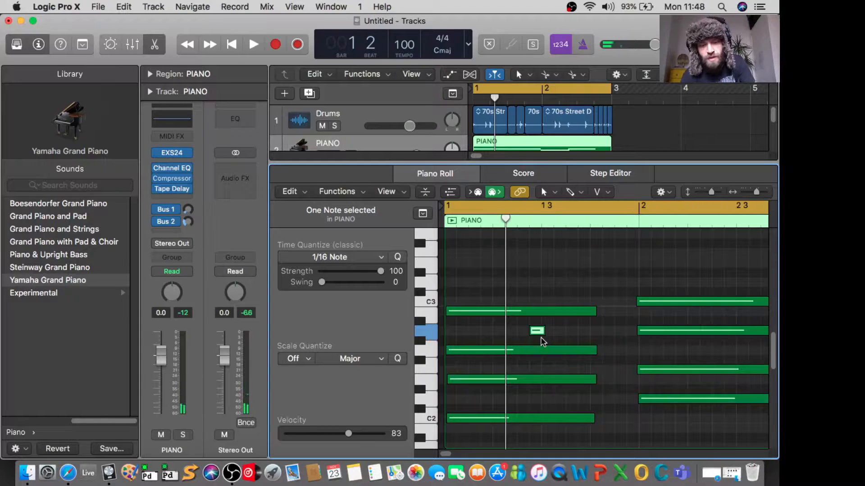
key(super+z)
key(super+z)
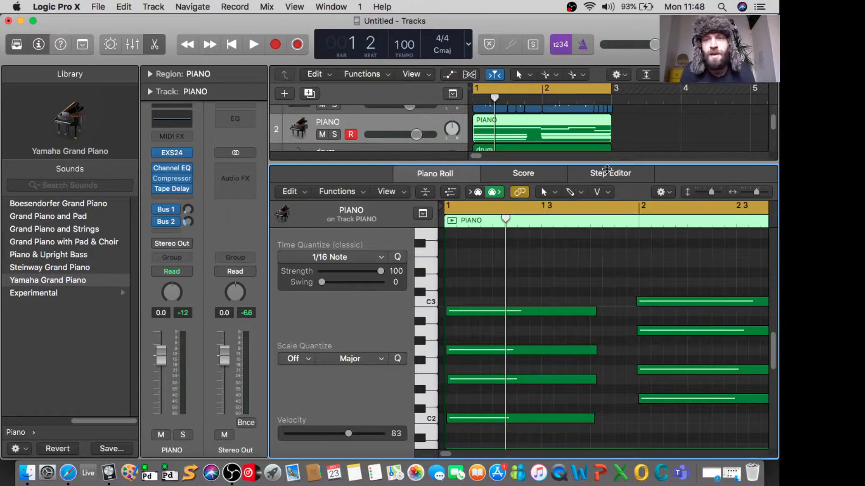
Step: Close the Piano Roll, then solo the drum track and play it back on its own
key(e)
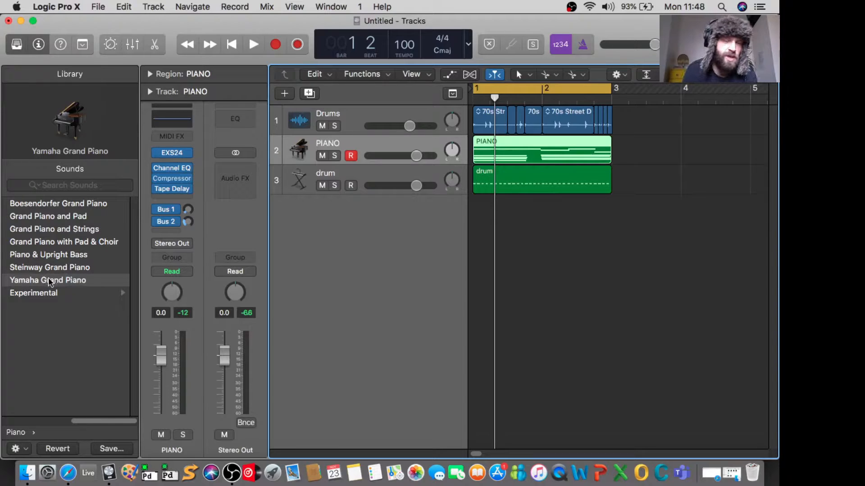
click(585, 174)
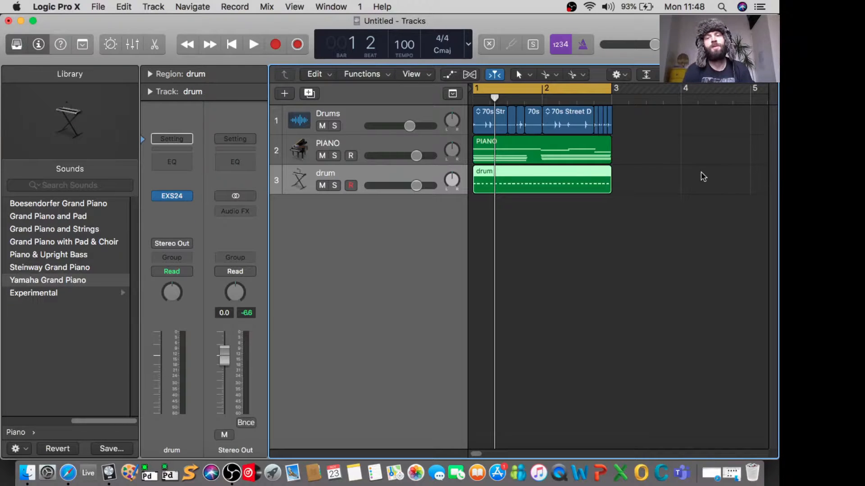
click(336, 185)
key(space)
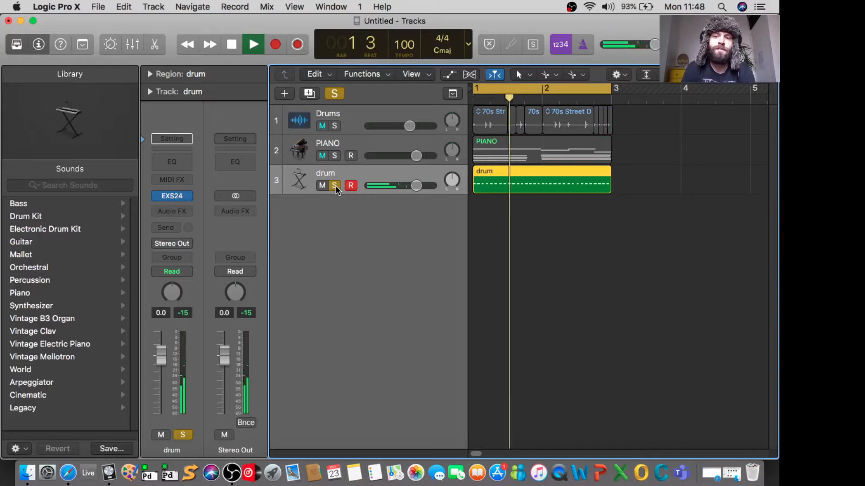
key(space)
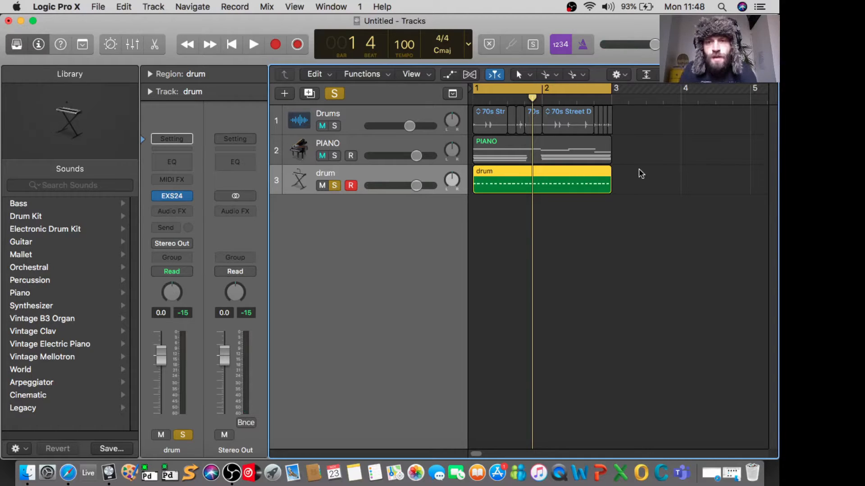
Step: Open the drum region in the Piano Roll and enlarge the editor area
click(657, 167)
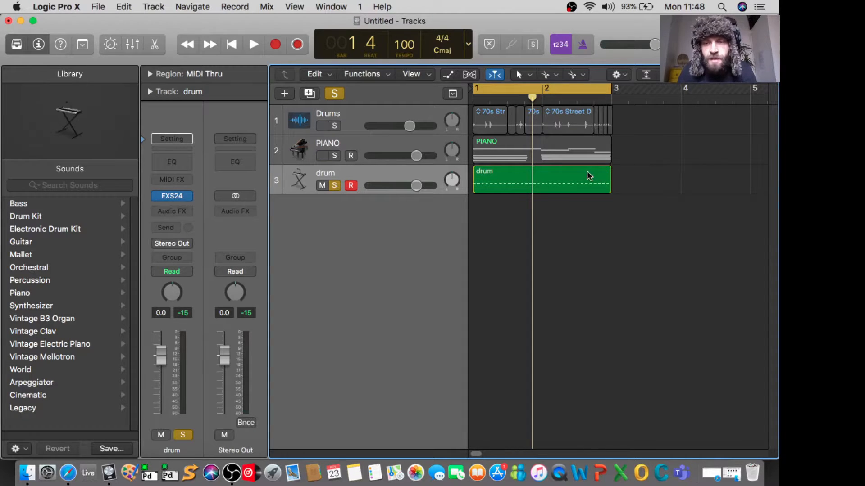
double_click(564, 172)
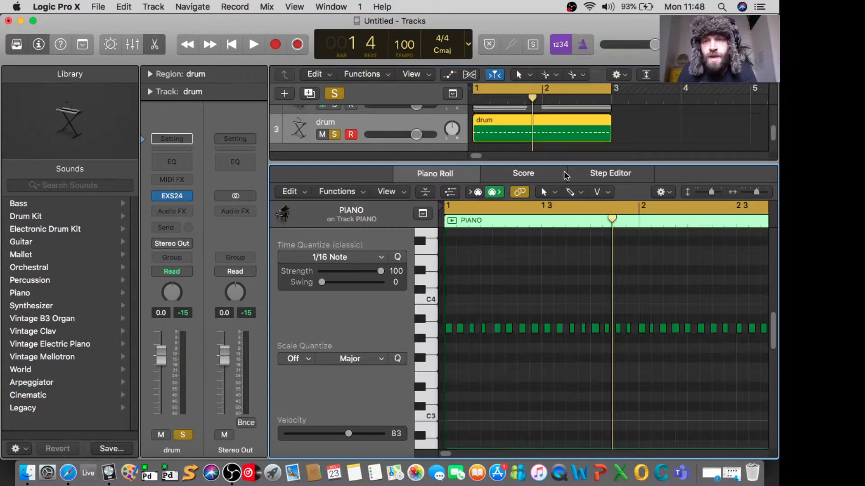
drag(564, 173, 563, 129)
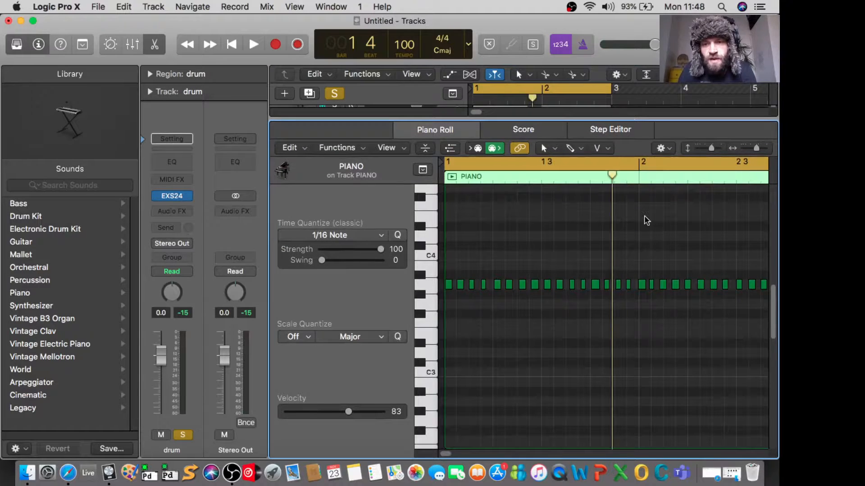
Step: Examine the drum region's notes in the Piano Roll, comparing their lengths and their timing against the grid
key(super+Right)
key(super+Right)
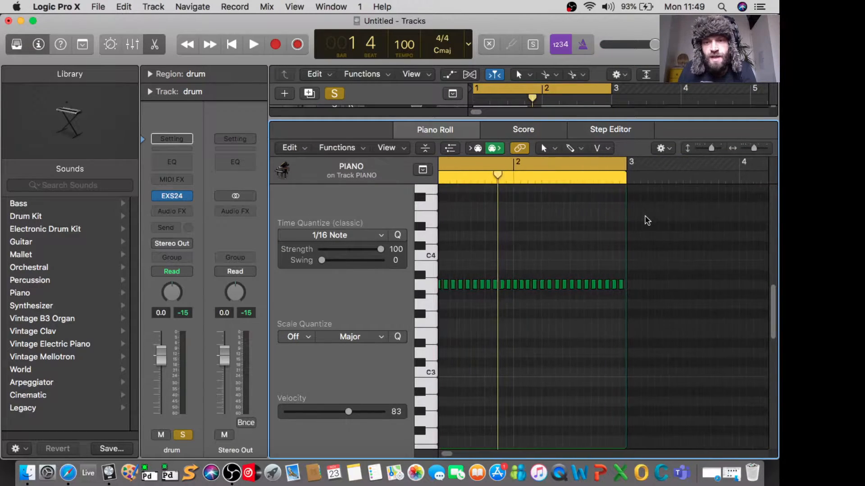
key(super+Left)
key(super+Left)
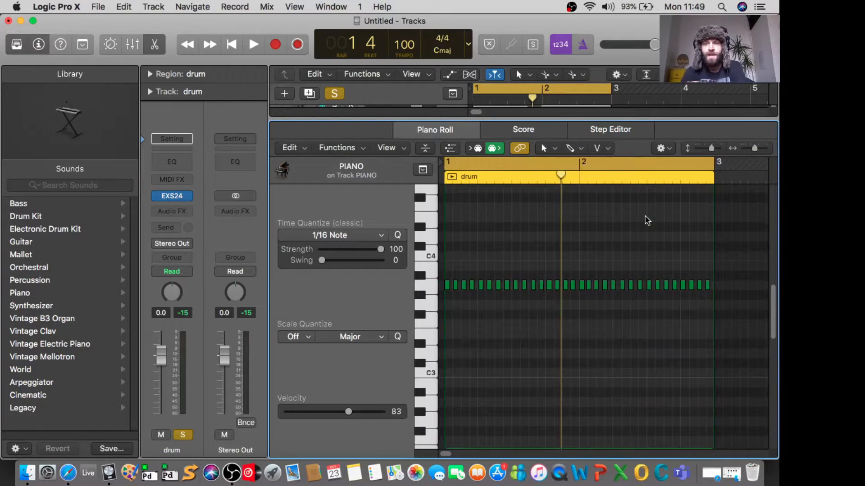
key(super+Right)
key(super+Right)
key(super+Right)
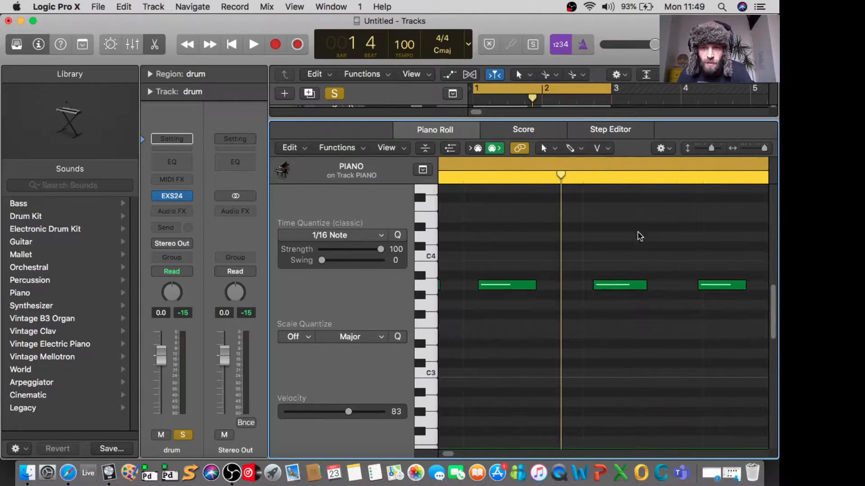
scroll(625, 272, left, 3)
scroll(625, 271, left, 10)
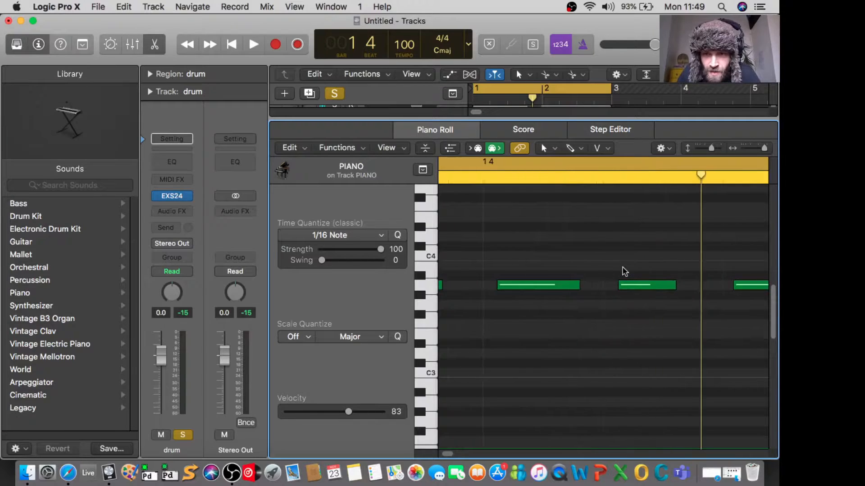
scroll(624, 271, left, 2)
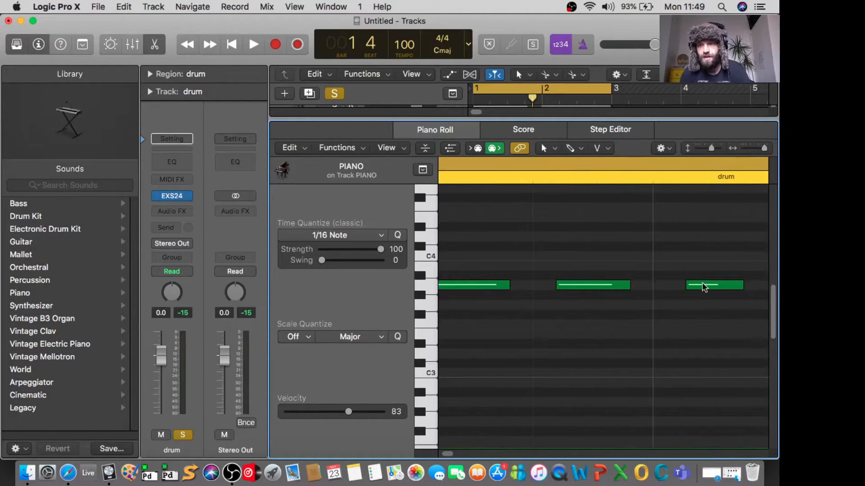
scroll(552, 274, down, 10)
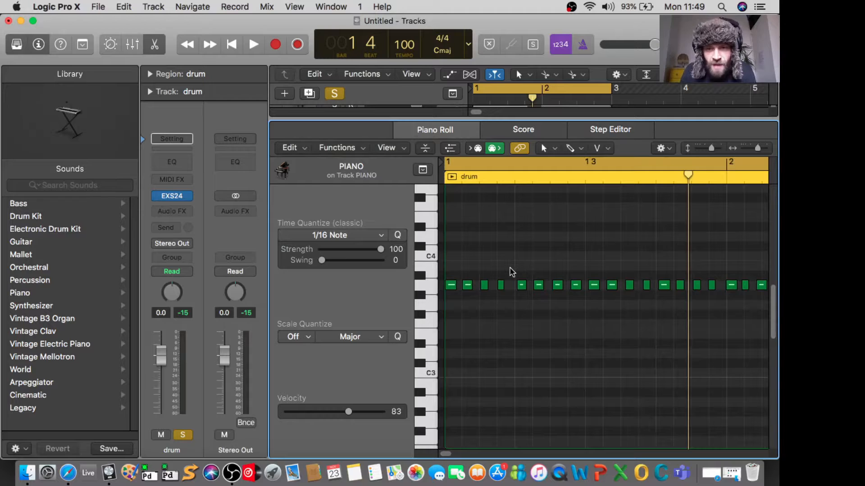
scroll(512, 272, up, 4)
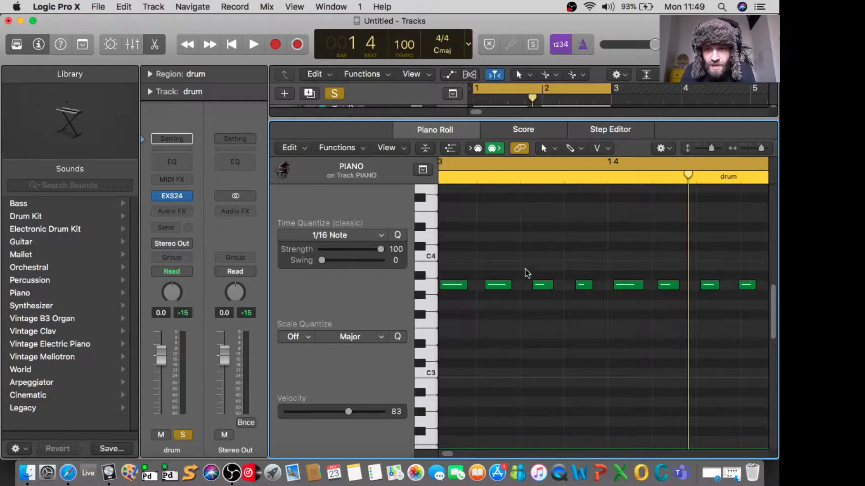
scroll(527, 272, down, 6)
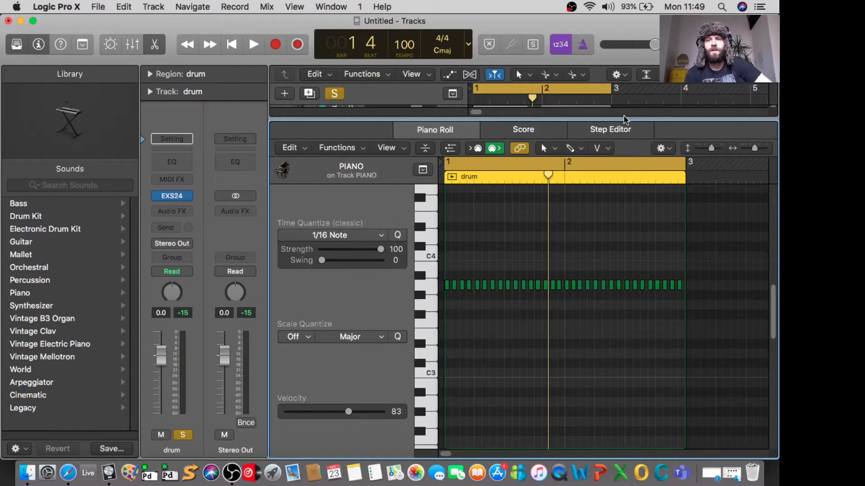
Step: Close and reopen the drum region's Piano Roll, sizing the editor so that the tracks stay in view above it
drag(635, 119, 641, 243)
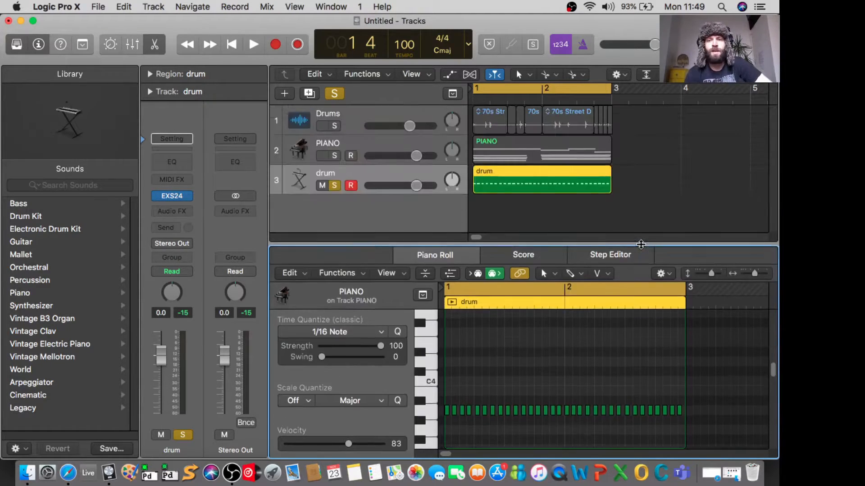
double_click(548, 173)
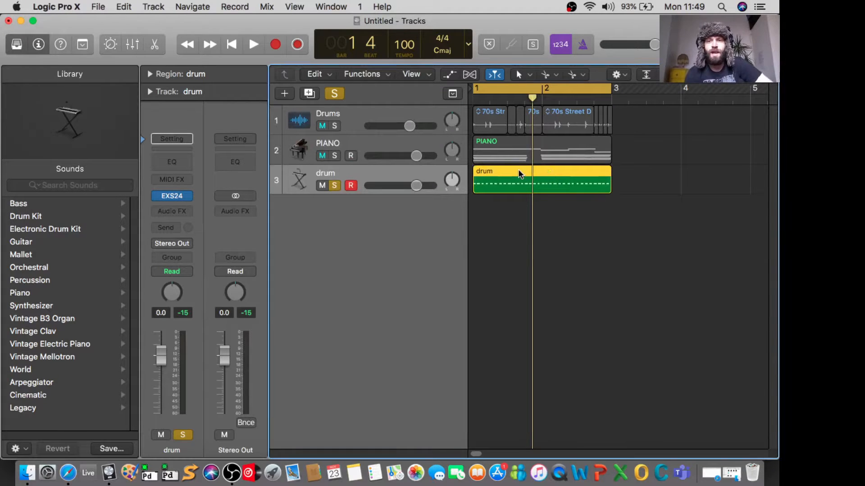
double_click(518, 170)
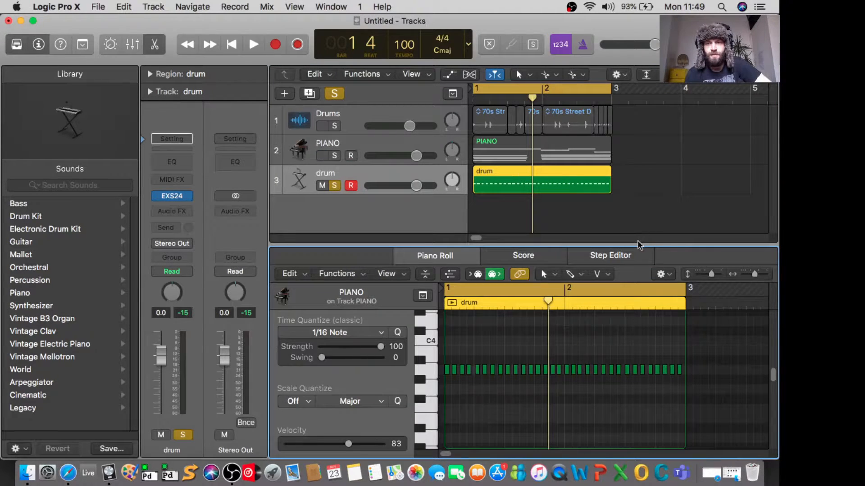
drag(639, 244, 637, 191)
scroll(593, 319, up, 1)
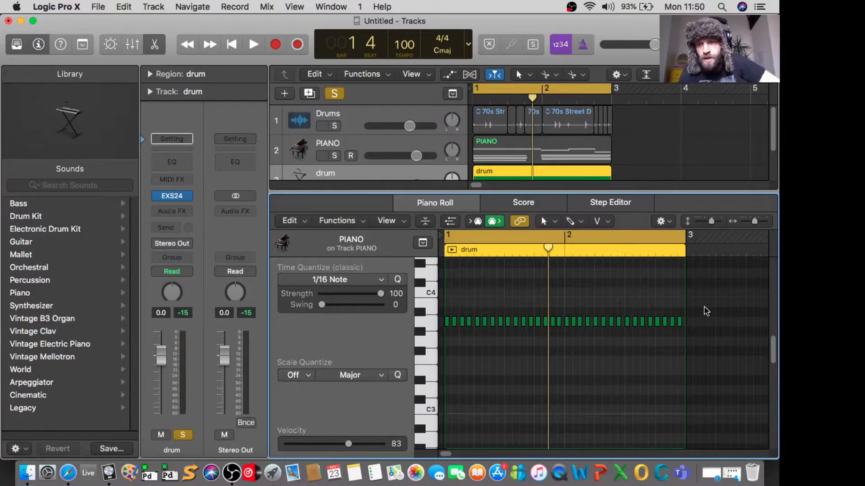
Step: Select all the notes in the drum region and quantize them to 1/16 Note
drag(697, 301, 446, 351)
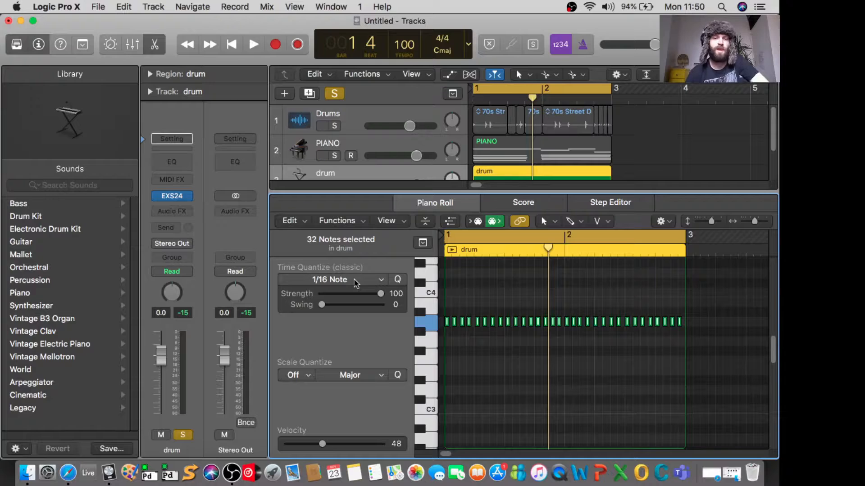
click(379, 281)
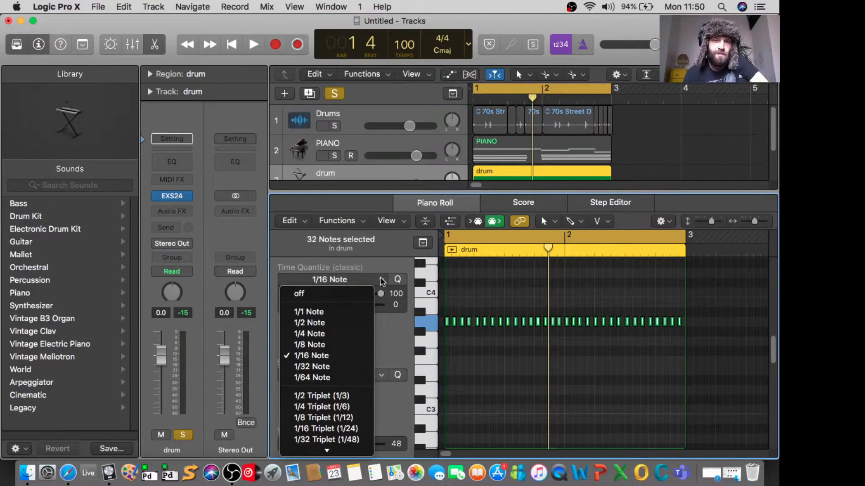
click(381, 281)
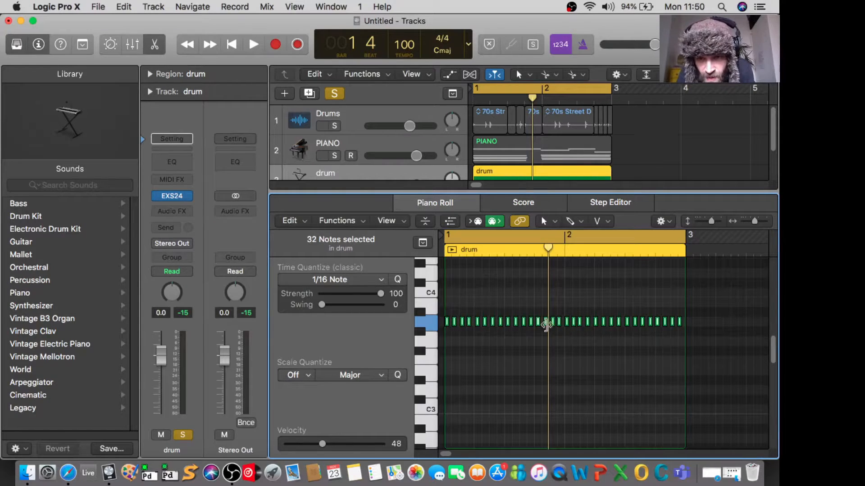
click(396, 282)
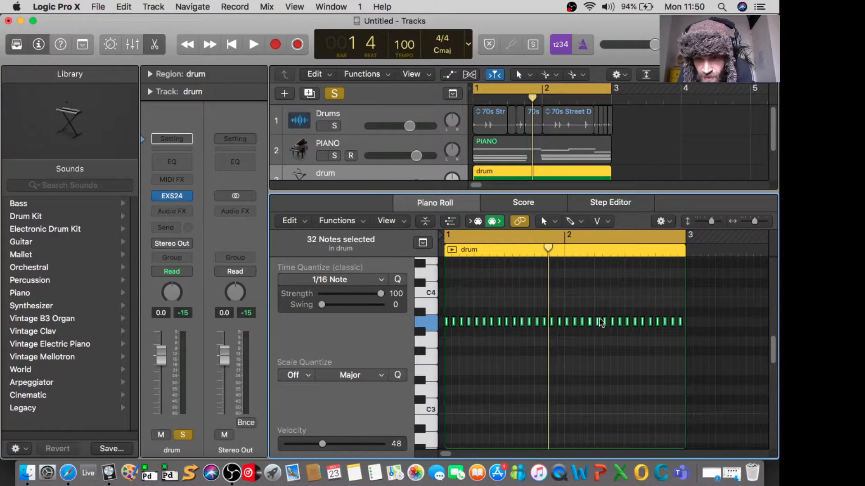
Step: Play back the quantized drum part alone, then unsolo the drum track and listen to all three tracks together
key(space)
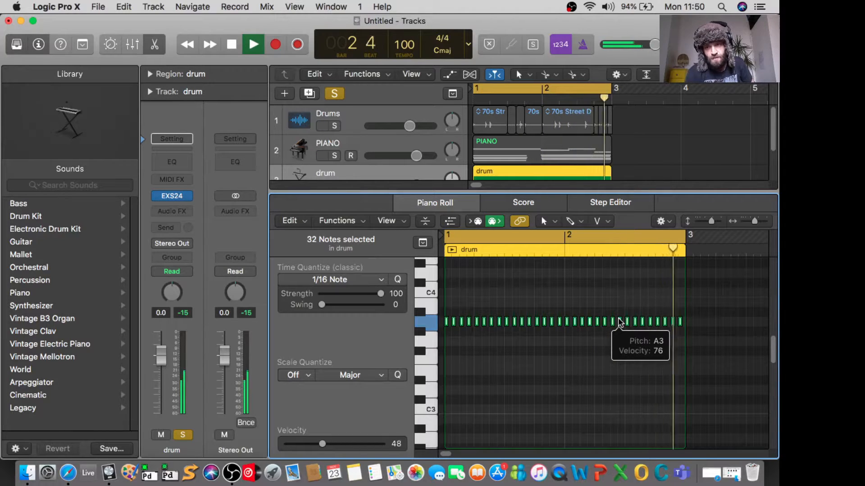
key(space)
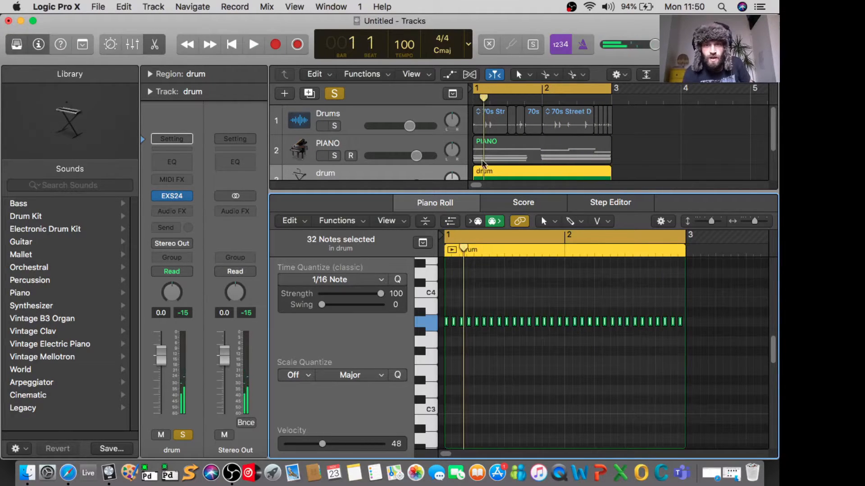
drag(507, 191, 507, 245)
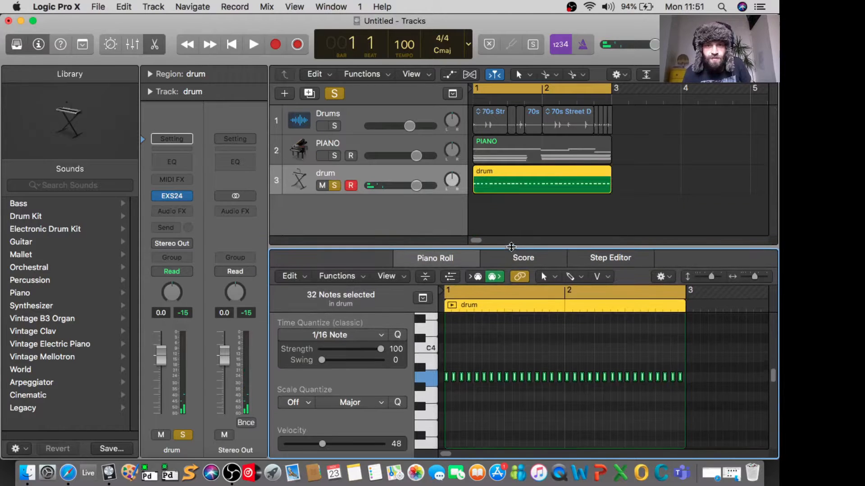
click(334, 186)
key(space)
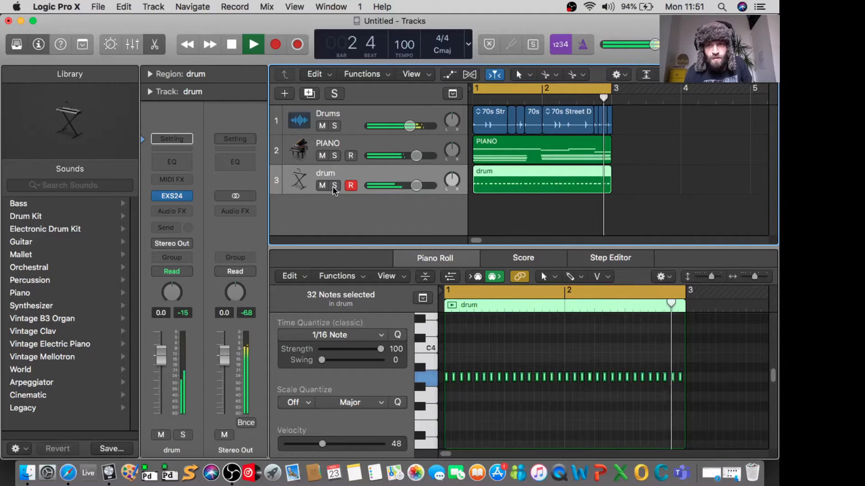
key(space)
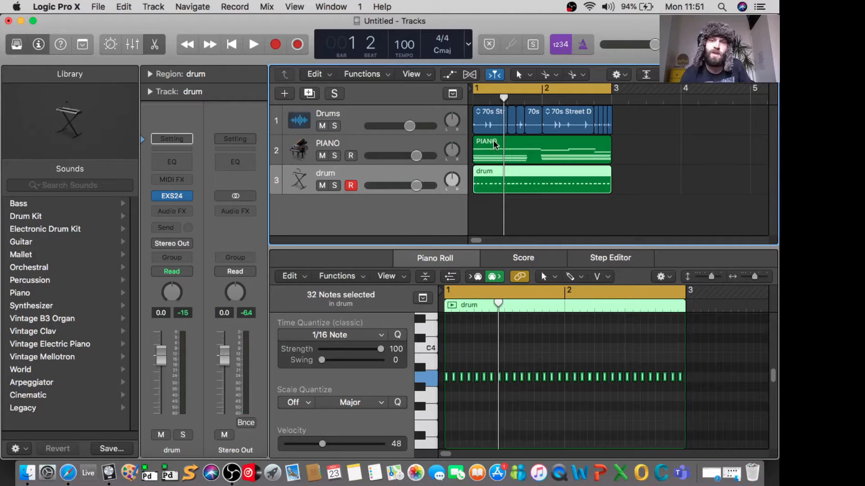
Step: Show the PIANO region in an enlarged Piano Roll and examine how the first chord's note starts sit against bar 1
click(537, 148)
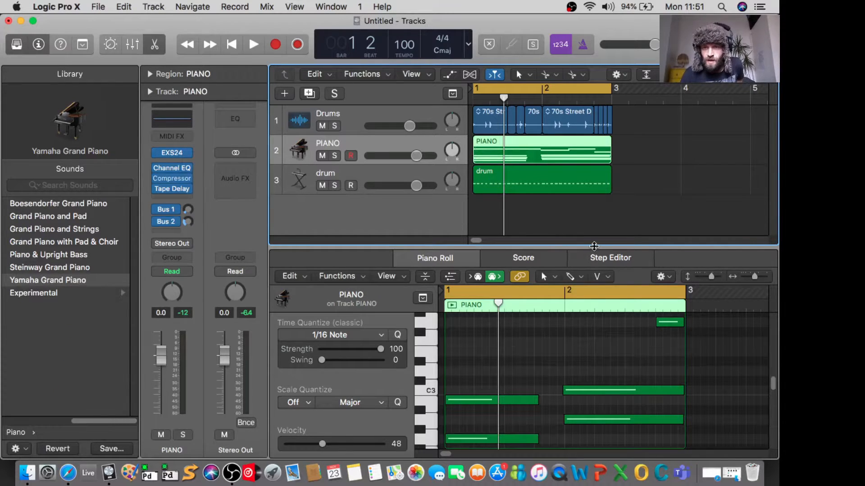
drag(594, 246, 594, 134)
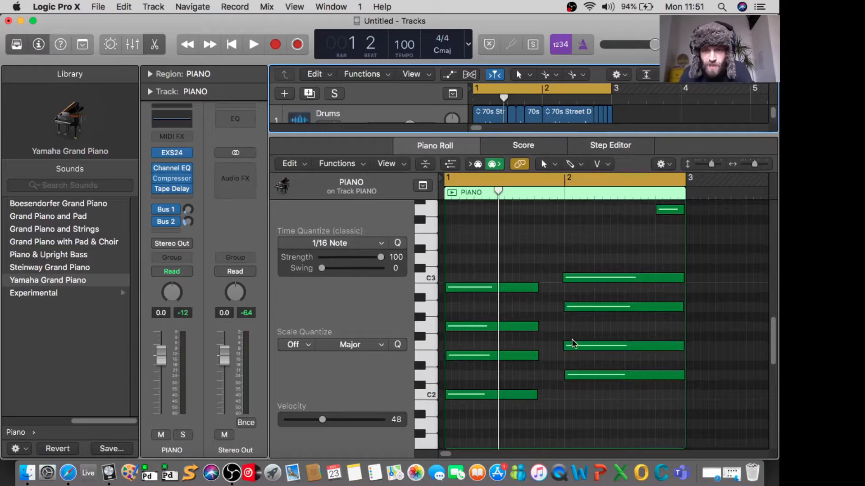
scroll(572, 340, up, 5)
scroll(572, 339, left, 4)
scroll(571, 339, up, 5)
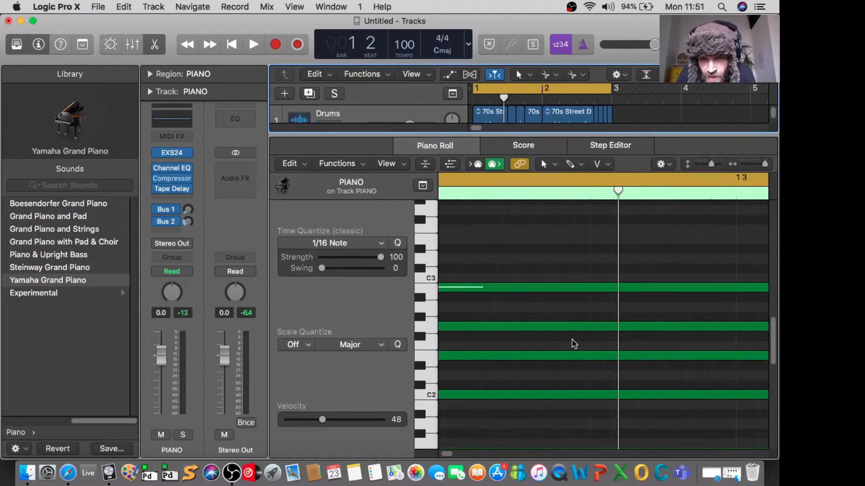
scroll(574, 344, up, 6)
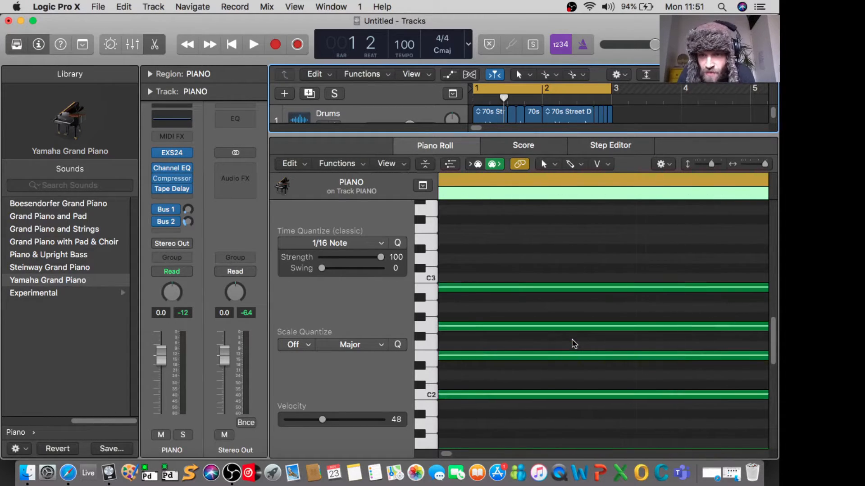
scroll(567, 340, left, 3)
scroll(541, 344, down, 6)
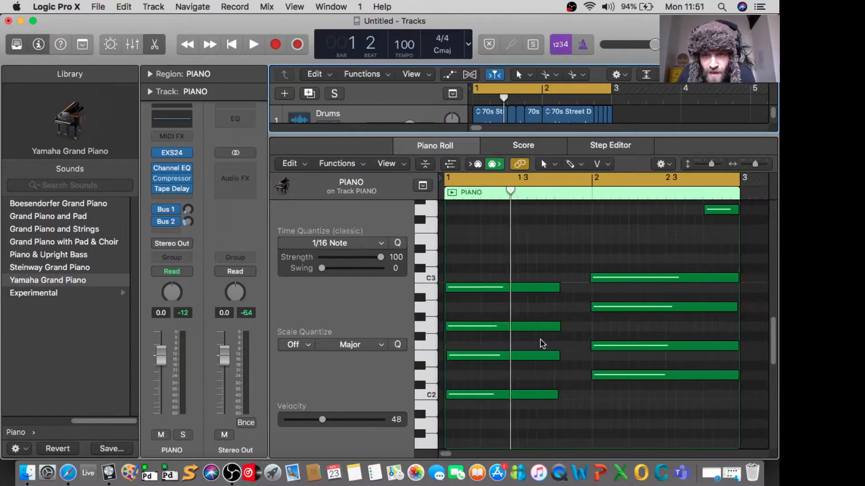
scroll(542, 344, up, 6)
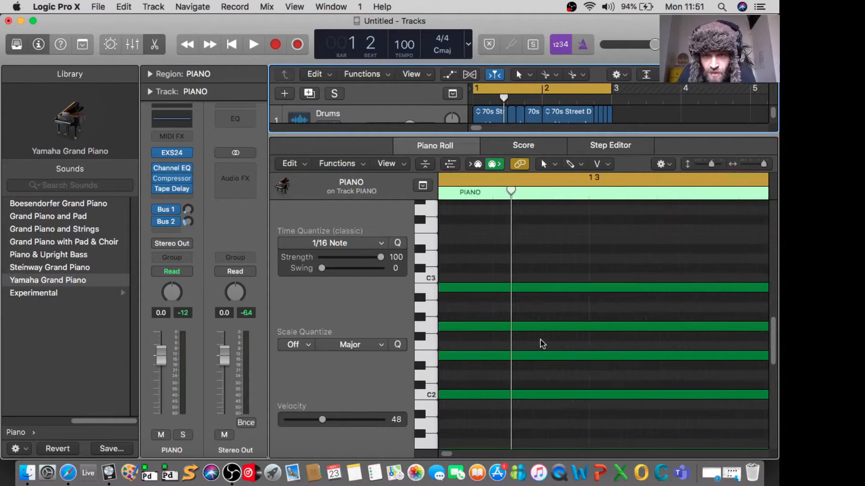
scroll(541, 343, down, 6)
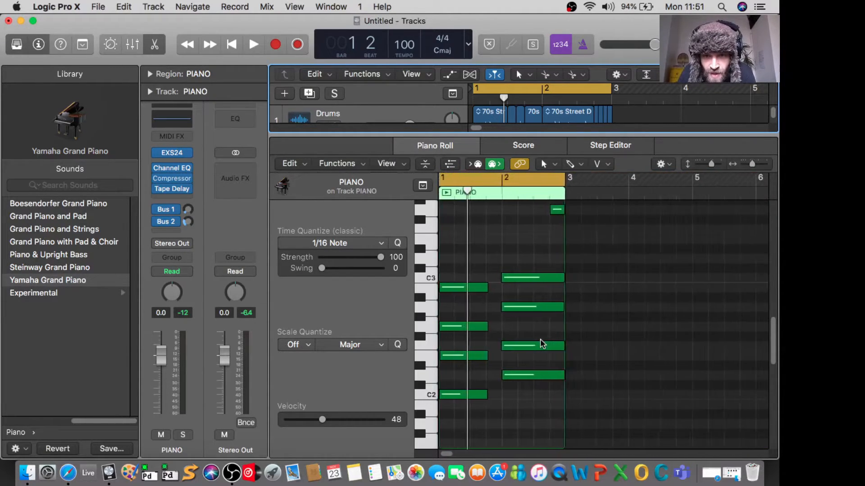
scroll(498, 343, left, 2)
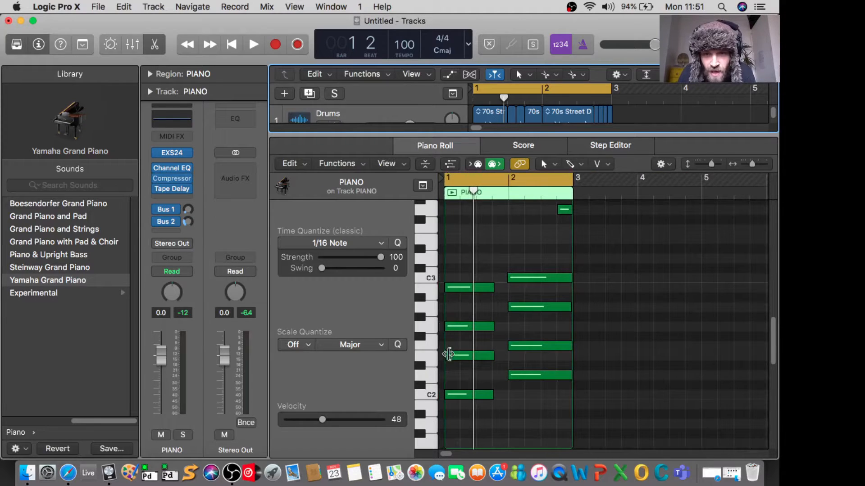
scroll(445, 324, up, 6)
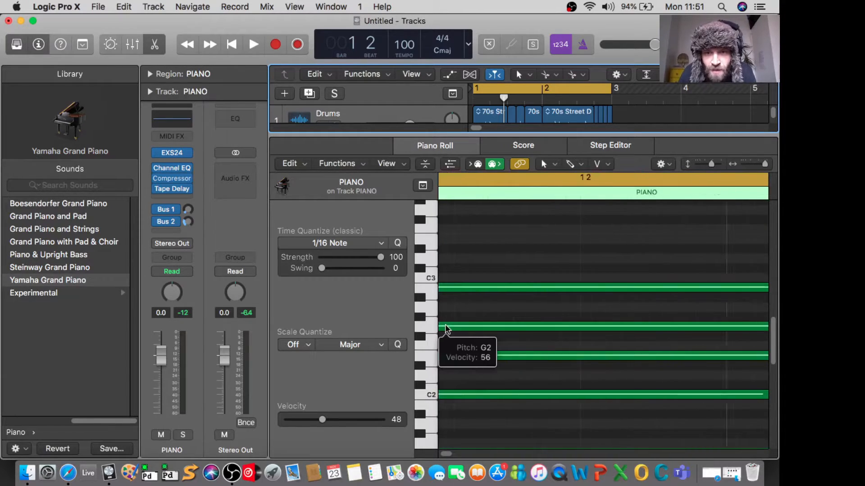
scroll(446, 325, left, 3)
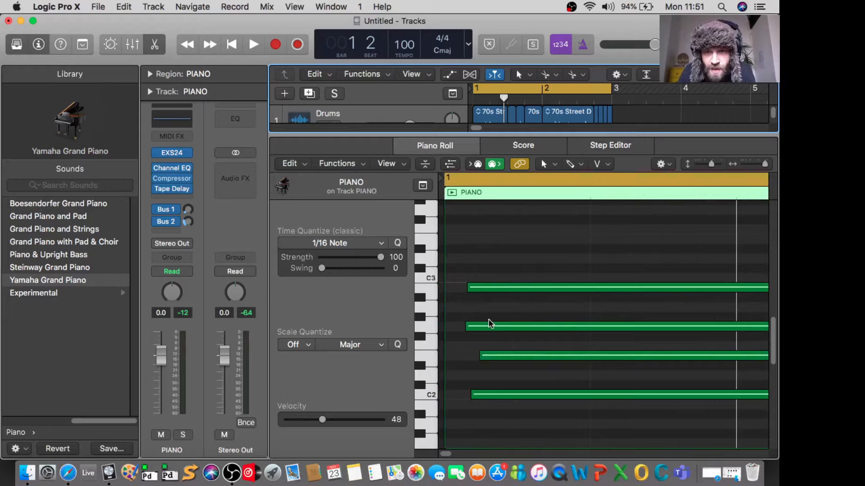
scroll(495, 305, left, 1)
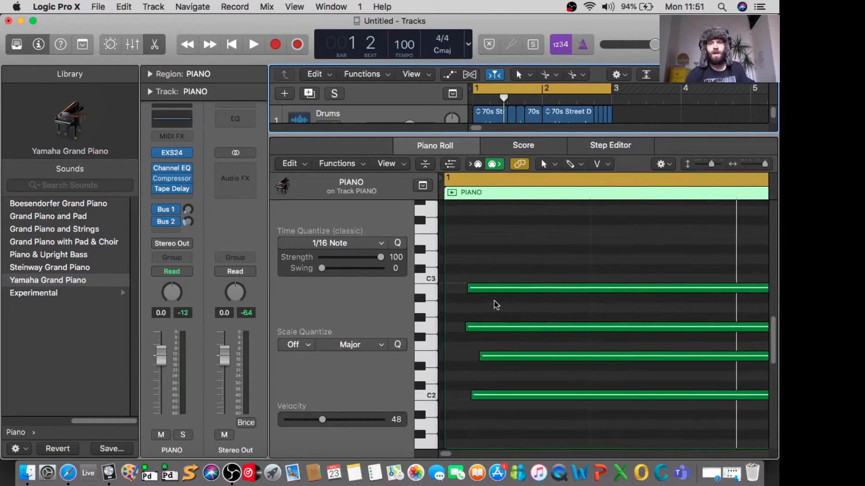
Step: Manually align the starts of the first piano chord's four notes with the beginning of bar 1
drag(471, 293, 447, 293)
drag(466, 326, 447, 330)
drag(473, 357, 448, 359)
drag(468, 394, 446, 392)
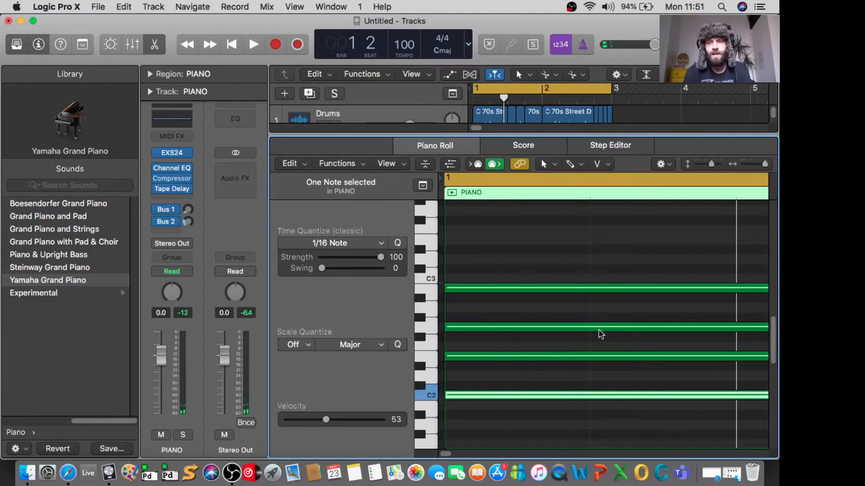
key(space)
Step: Select the four notes of the piano chord at bar 2 and quantize them to 1/16 Note
scroll(602, 334, down, 3)
scroll(601, 334, right, 5)
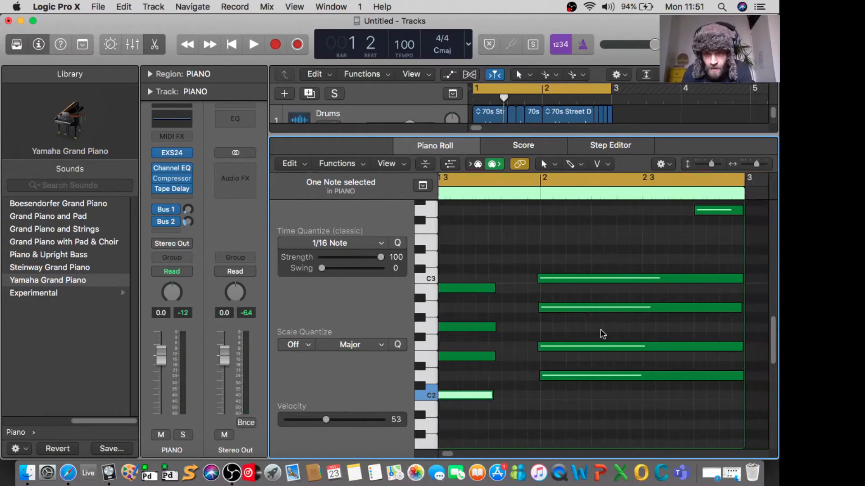
drag(523, 255, 575, 400)
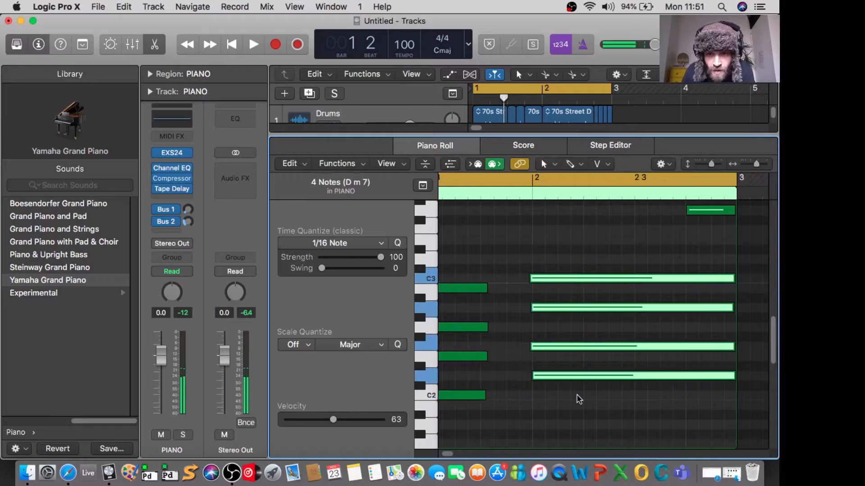
scroll(553, 302, left, 3)
scroll(551, 299, right, 5)
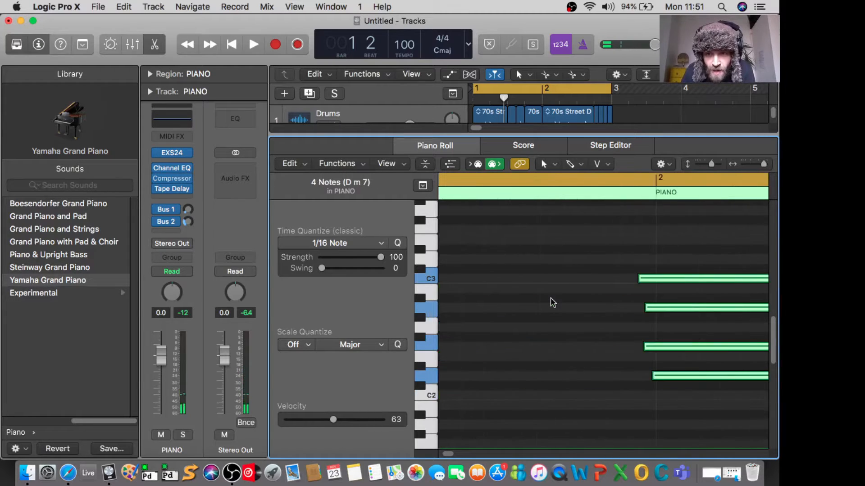
click(399, 242)
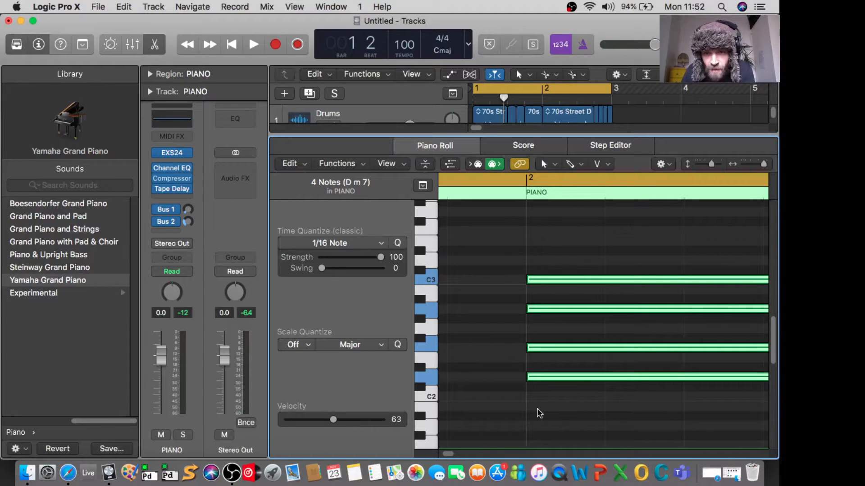
Step: Select the six melody notes above the piano chords, quantize them to 1/16 Note and play back the result
scroll(539, 405, down, 5)
scroll(538, 405, up, 3)
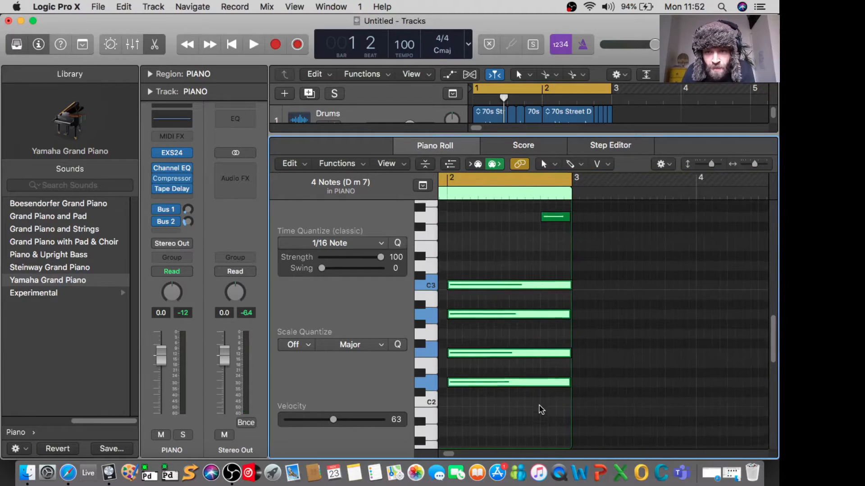
scroll(518, 260, up, 3)
scroll(518, 260, left, 3)
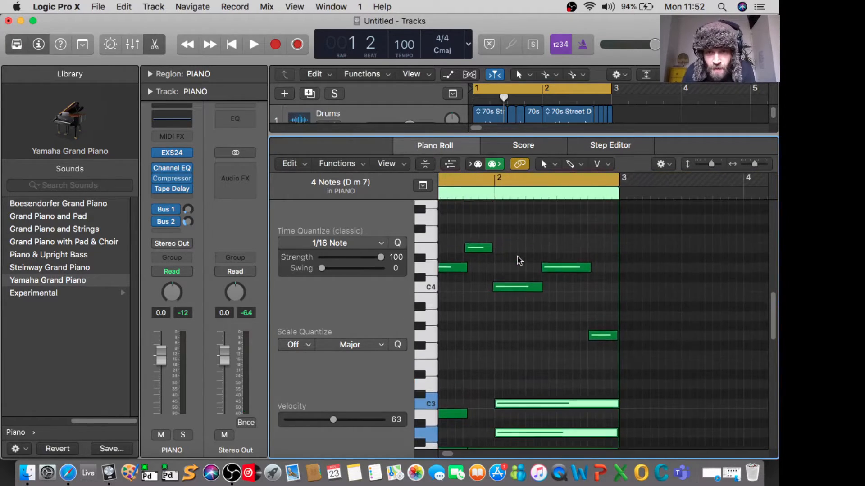
scroll(518, 260, left, 2)
scroll(518, 260, up, 3)
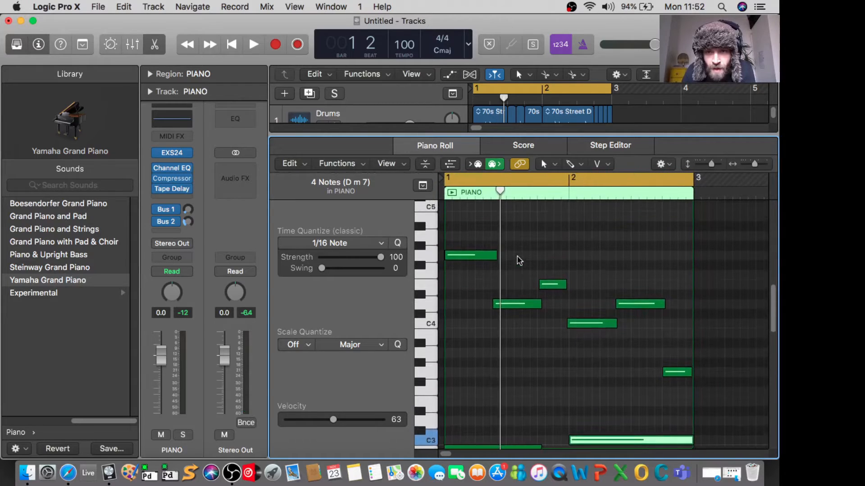
drag(455, 226, 699, 400)
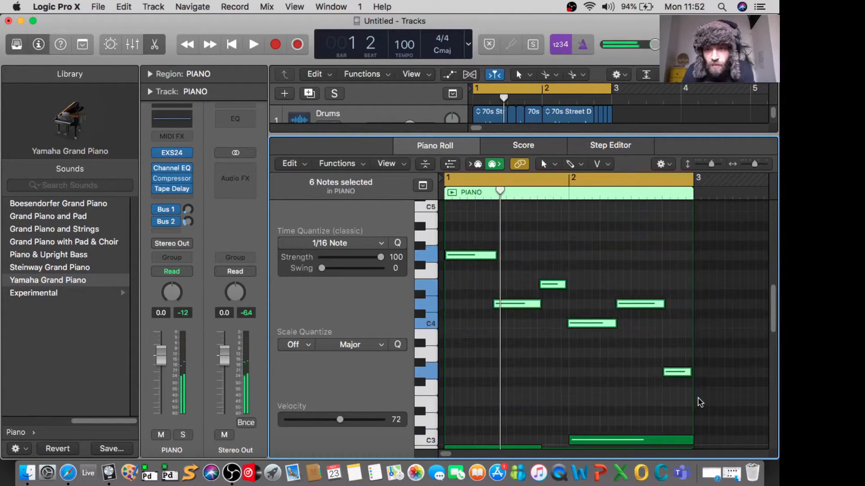
click(399, 243)
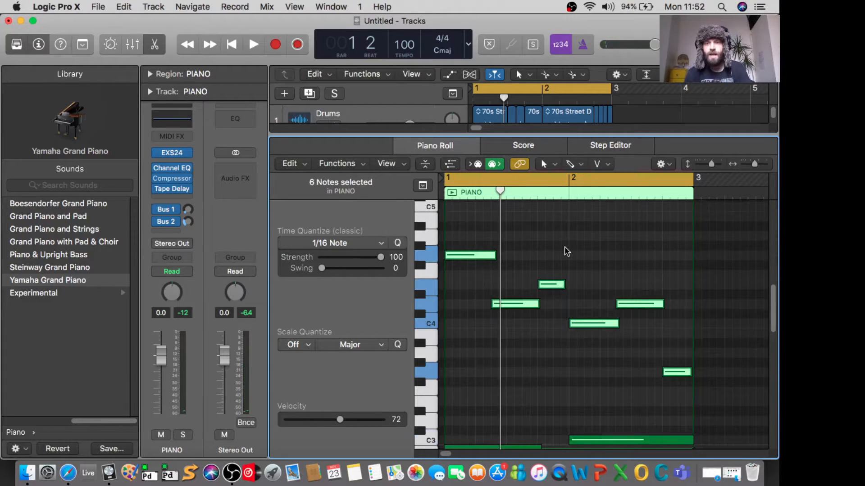
key(space)
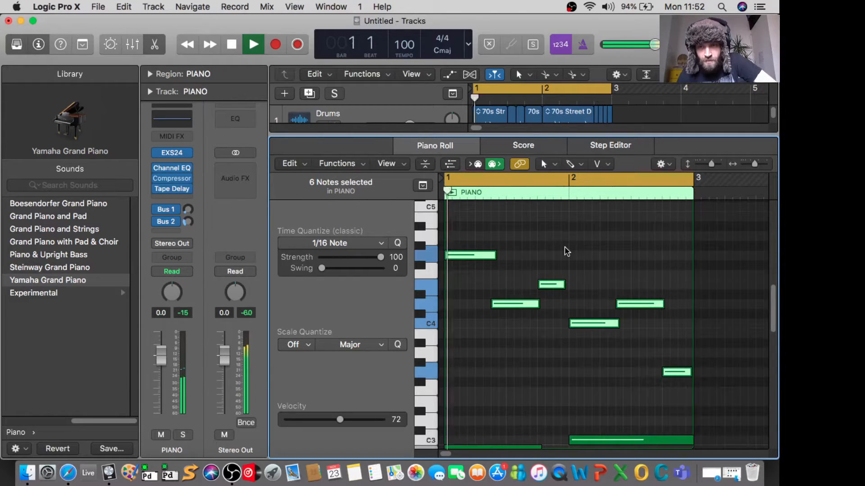
key(space)
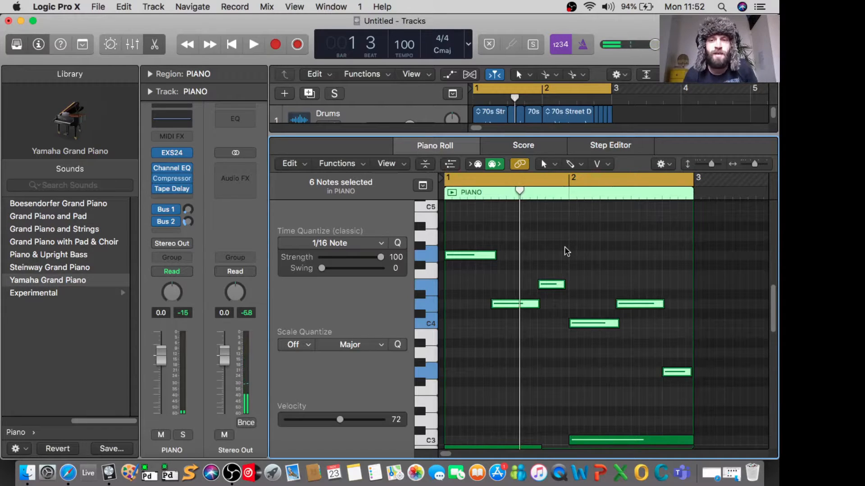
Step: Close the Piano Roll and play all three tracks with the drum region selected
key(e)
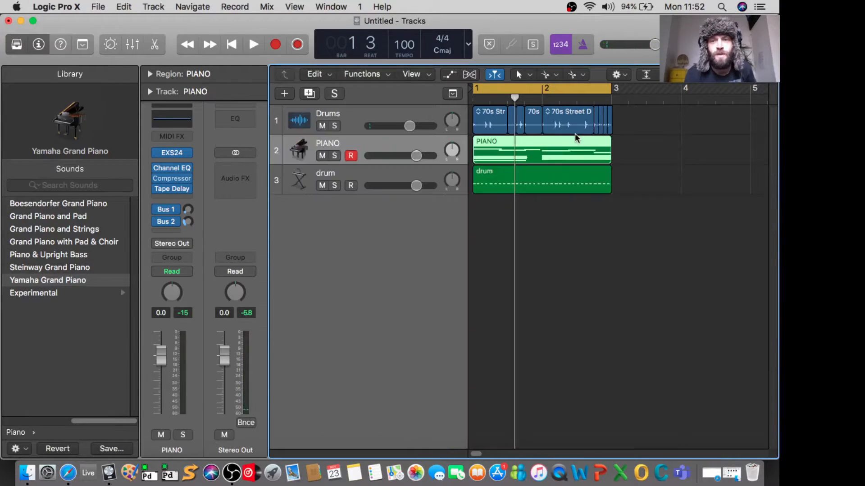
click(542, 180)
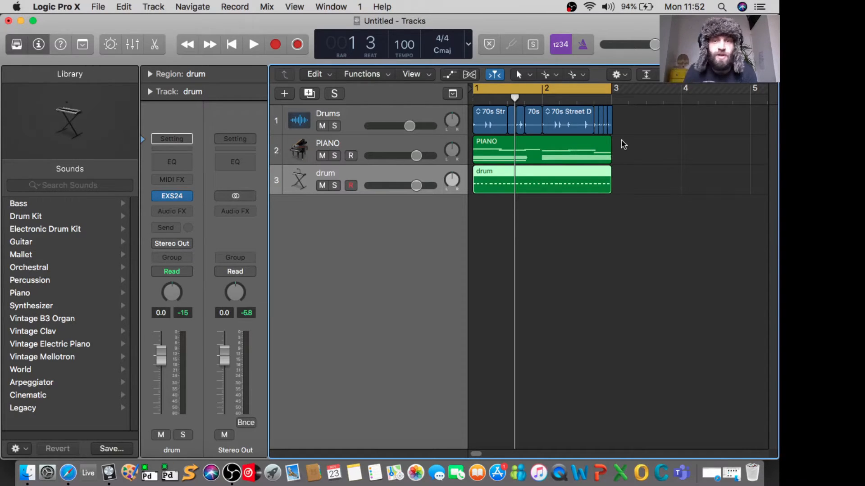
key(space)
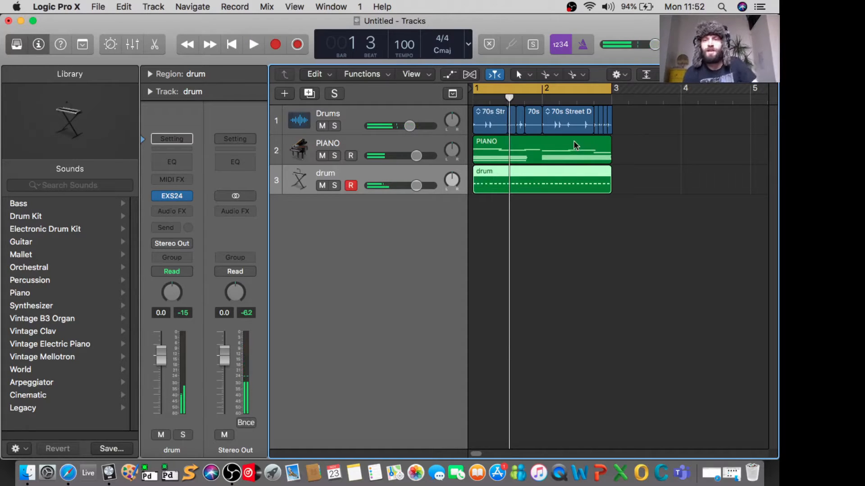
Step: Open the PIANO region in the Piano Roll, with a brief look at its Score view, and review its notes
click(531, 144)
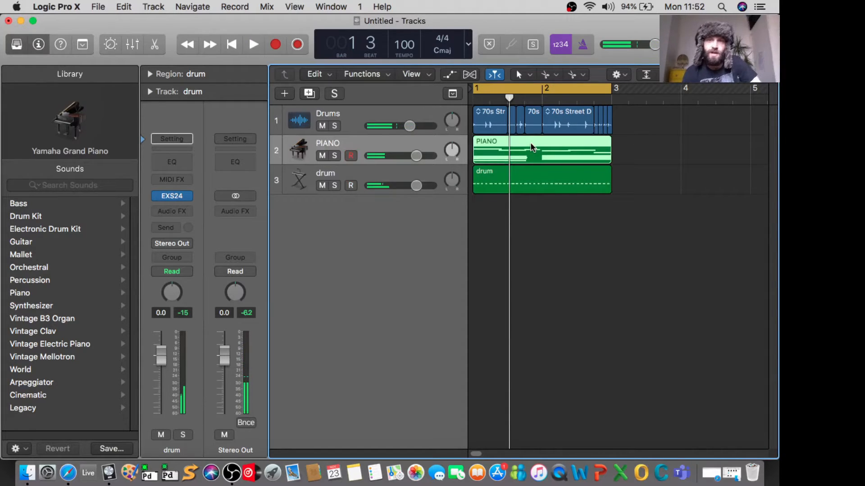
double_click(530, 142)
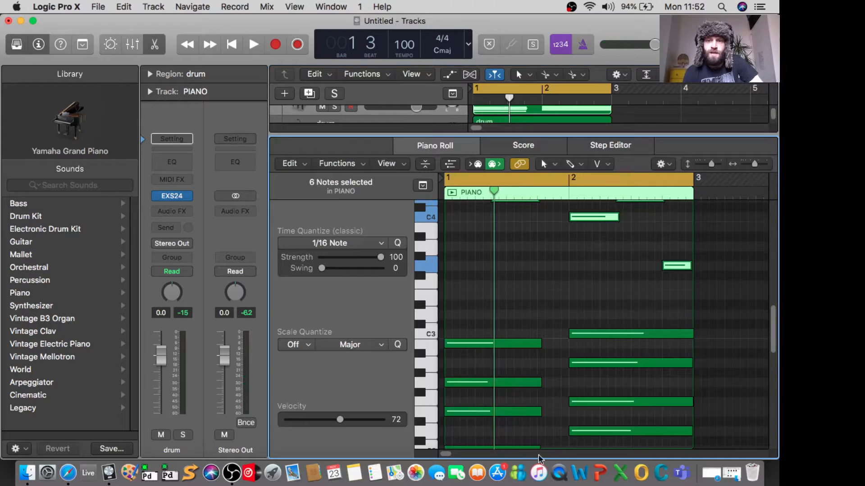
click(522, 145)
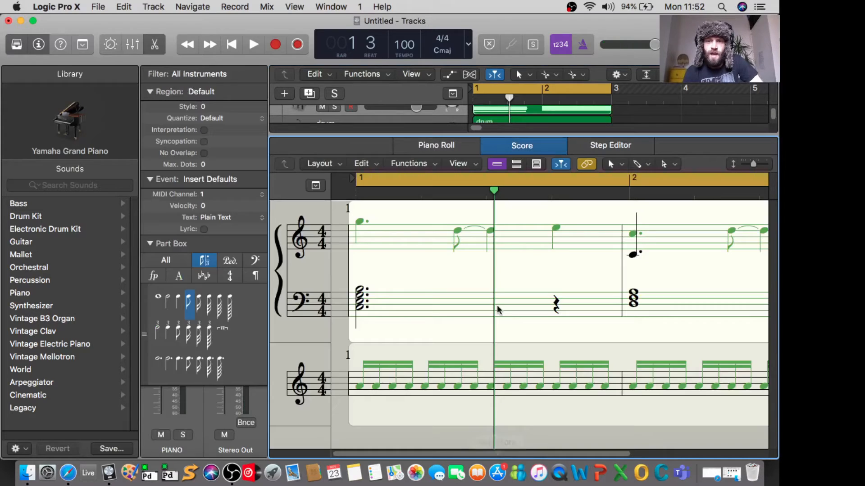
click(449, 147)
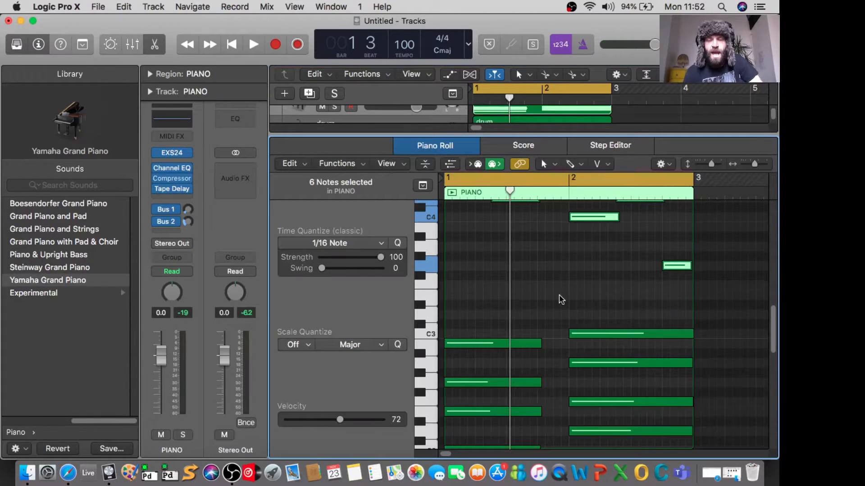
scroll(586, 283, up, 6)
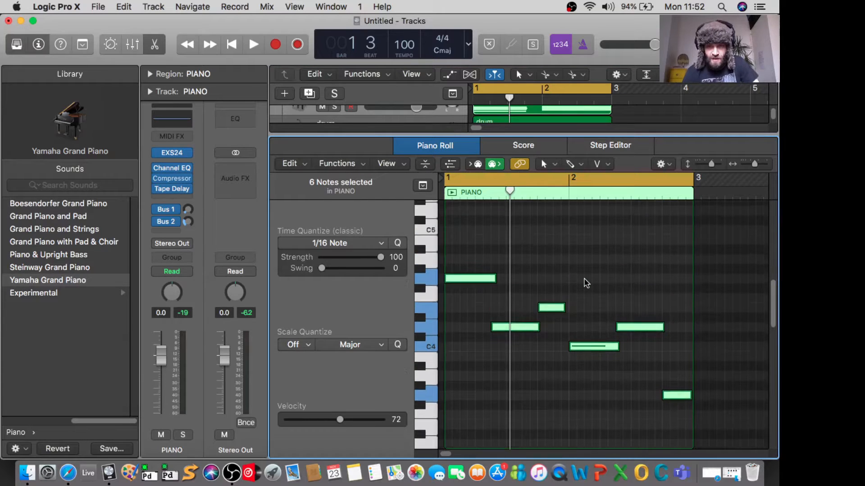
scroll(586, 283, down, 6)
scroll(586, 283, up, 4)
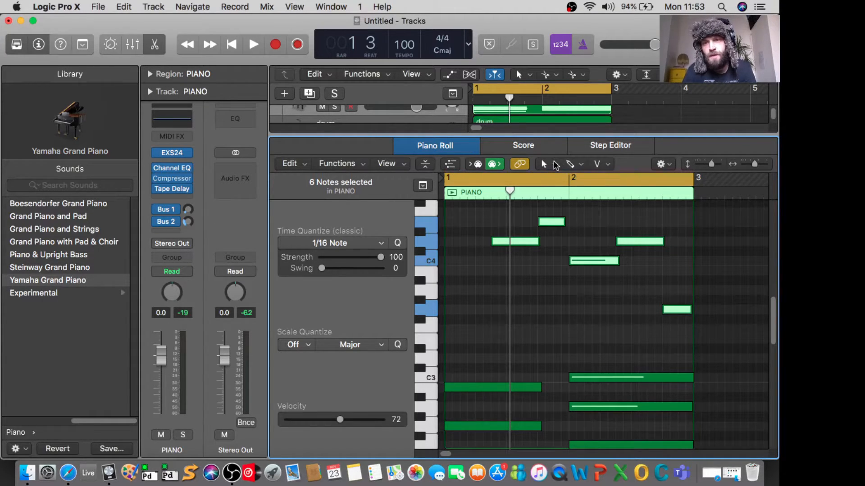
Step: Draw G3, B3 and D4 notes at the start of bar 1 with the Pencil Tool and play back the result
click(581, 165)
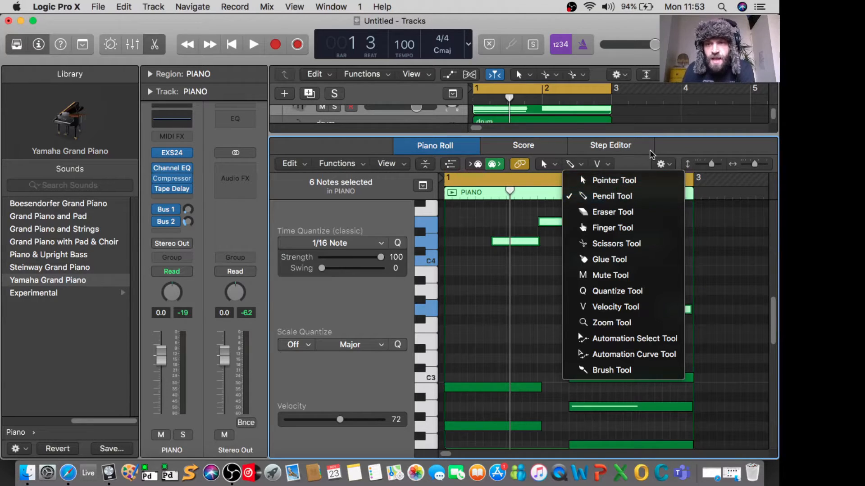
click(662, 150)
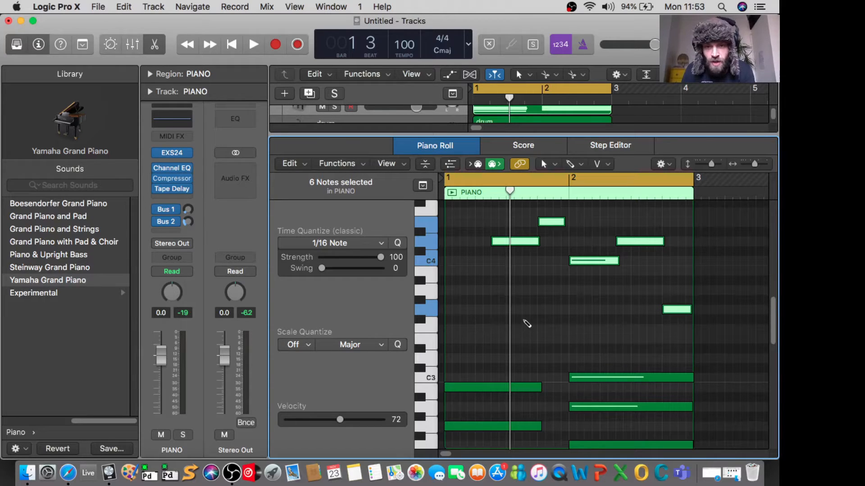
click(430, 310)
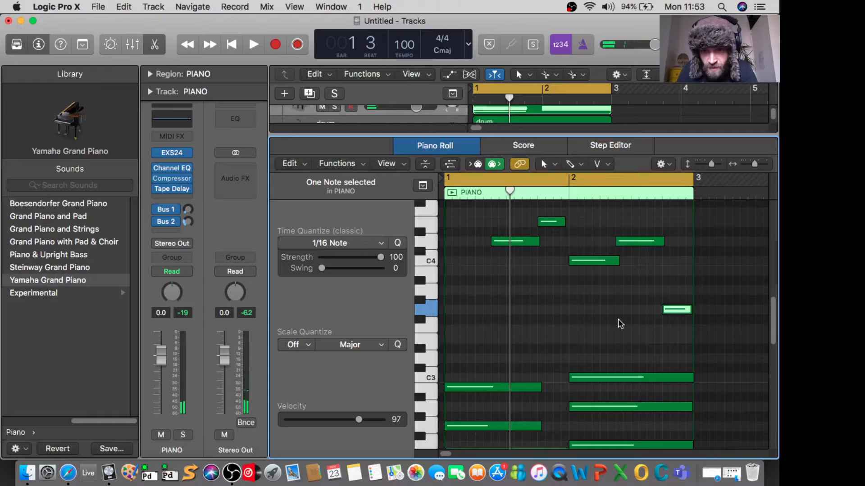
click(448, 310)
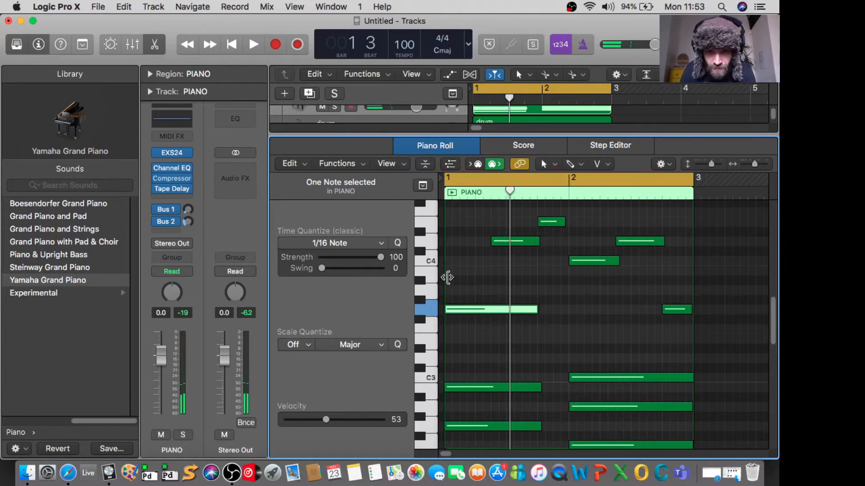
click(450, 271)
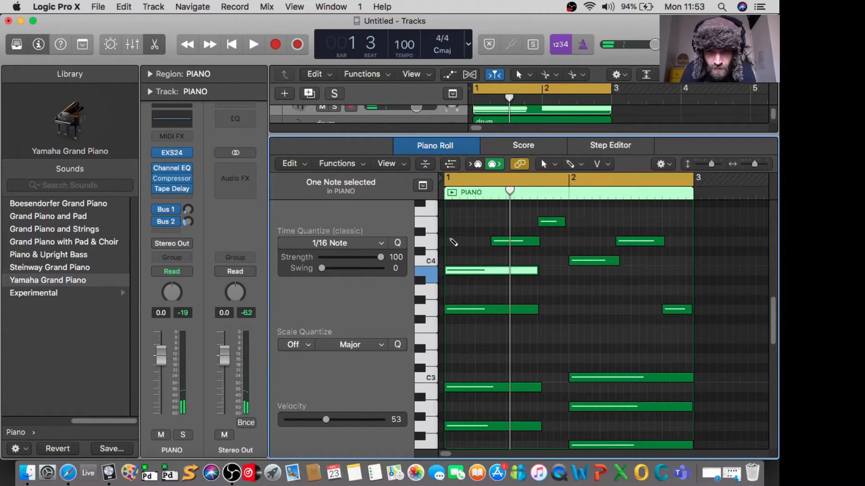
click(453, 241)
mouse_move(473, 242)
mouse_down()
mouse_move(459, 243)
mouse_move(467, 244)
mouse_up()
key(space)
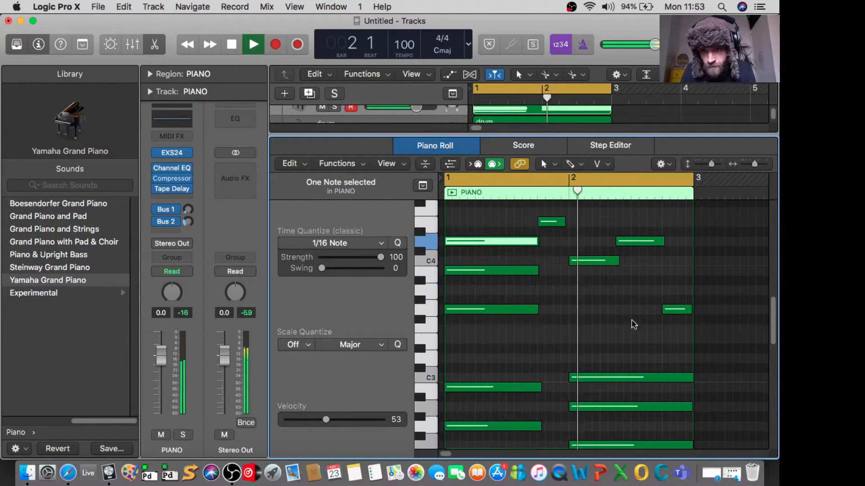
key(space)
Step: Add an A3 note near the end of bar 2, shift it slightly earlier and check it by playback
click(688, 289)
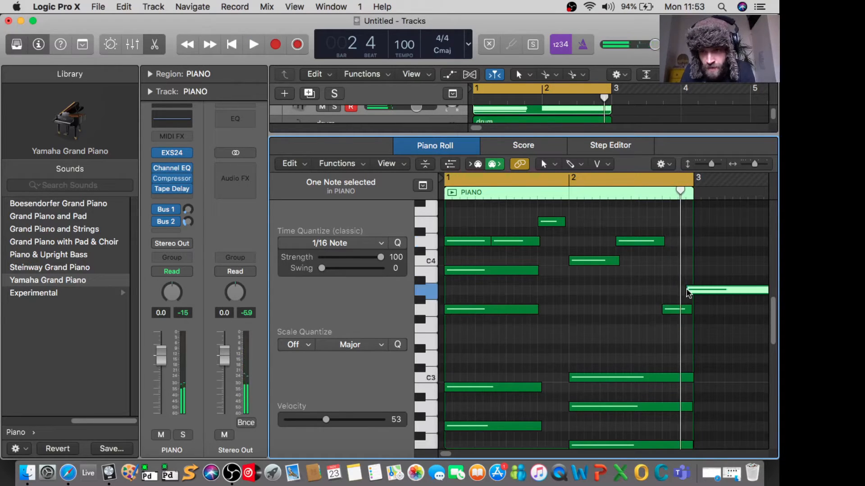
key(space)
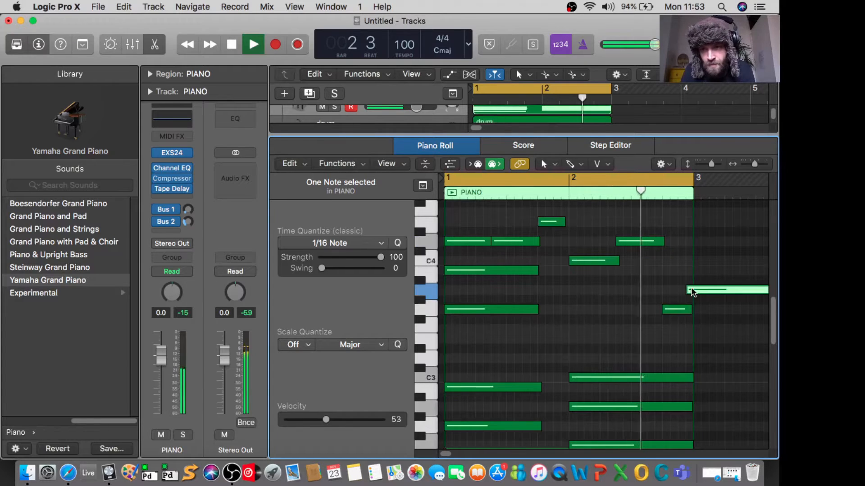
mouse_move(691, 290)
key(space)
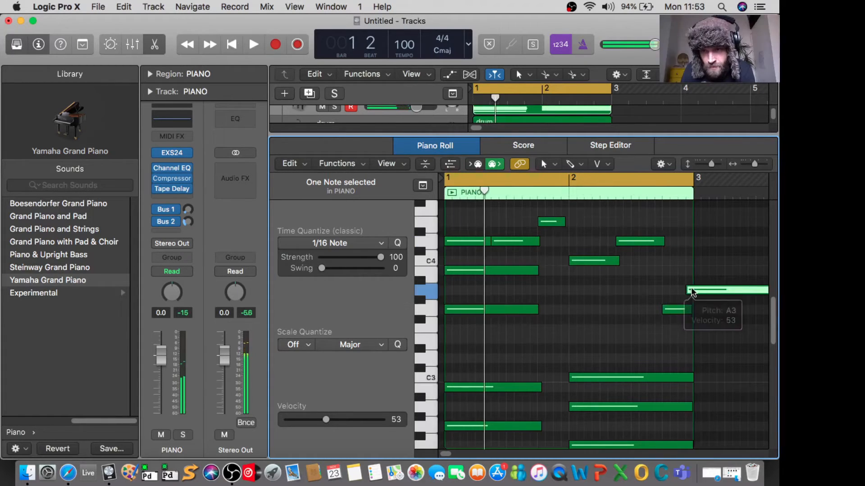
drag(688, 290, 682, 292)
key(space)
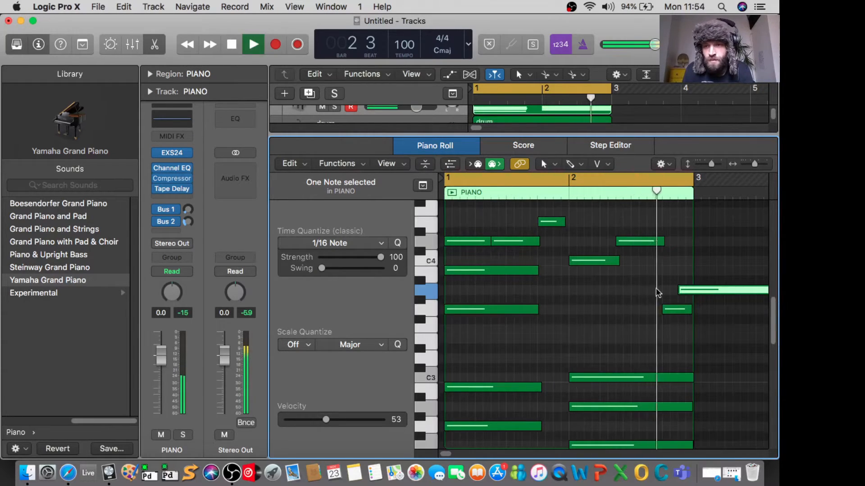
key(space)
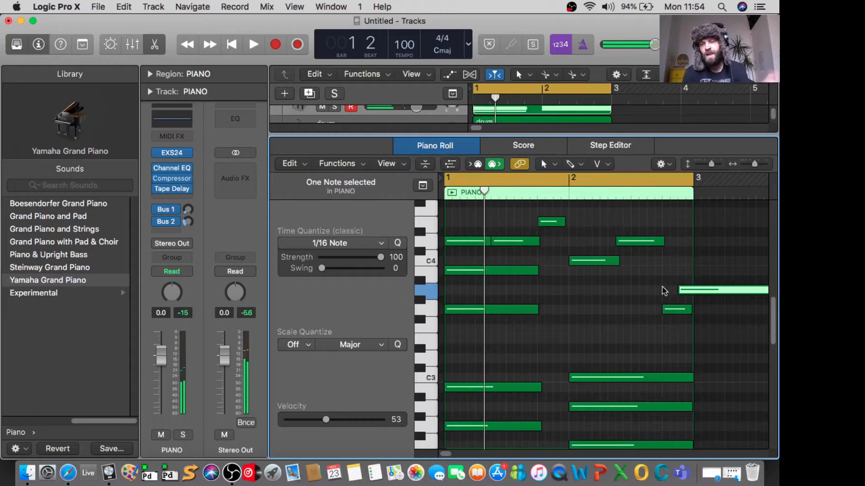
Step: Draw a trial D3 note across the start of bar 2, reposition it and delete it
super+click(595, 348)
drag(615, 352, 574, 352)
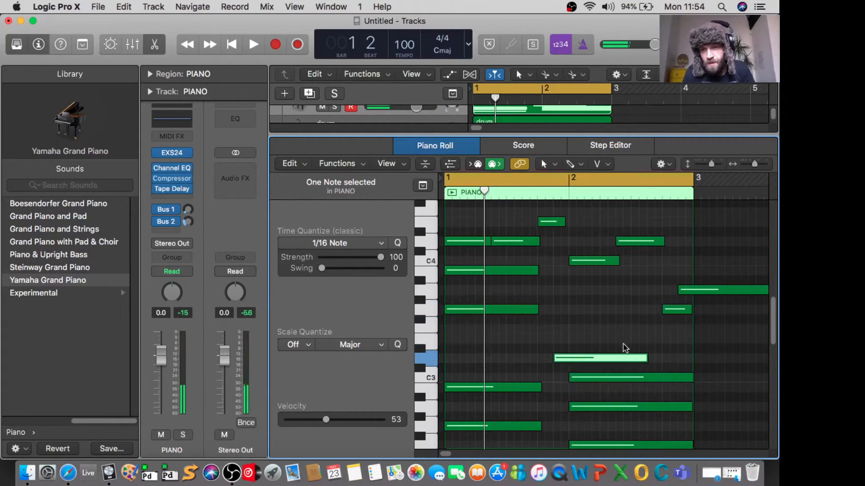
key(Delete)
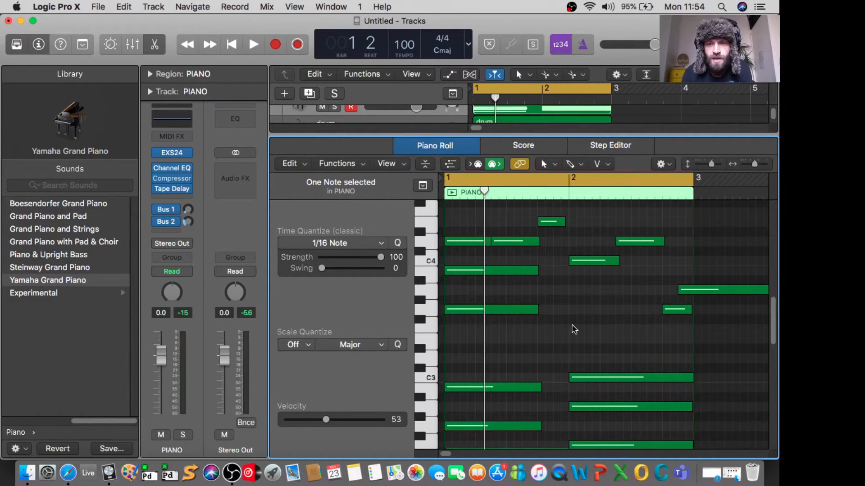
mouse_move(592, 383)
mouse_down()
mouse_move(594, 373)
mouse_move(545, 371)
mouse_move(606, 361)
mouse_move(589, 381)
mouse_up()
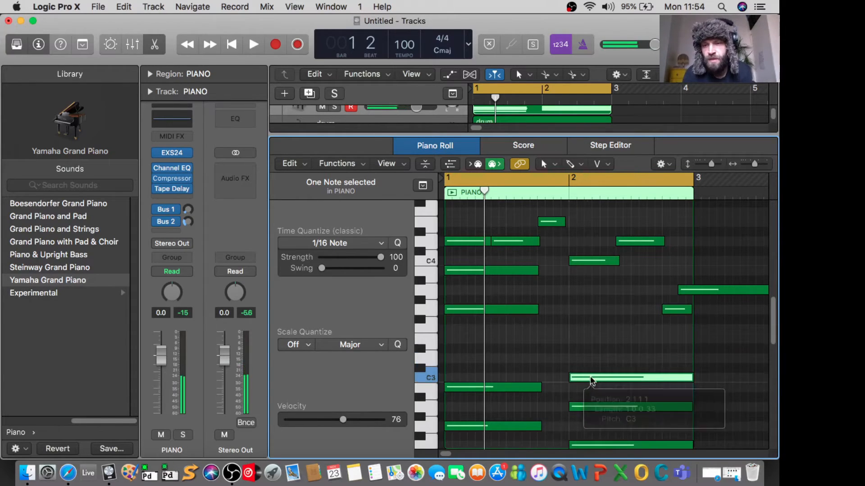
drag(692, 379, 695, 406)
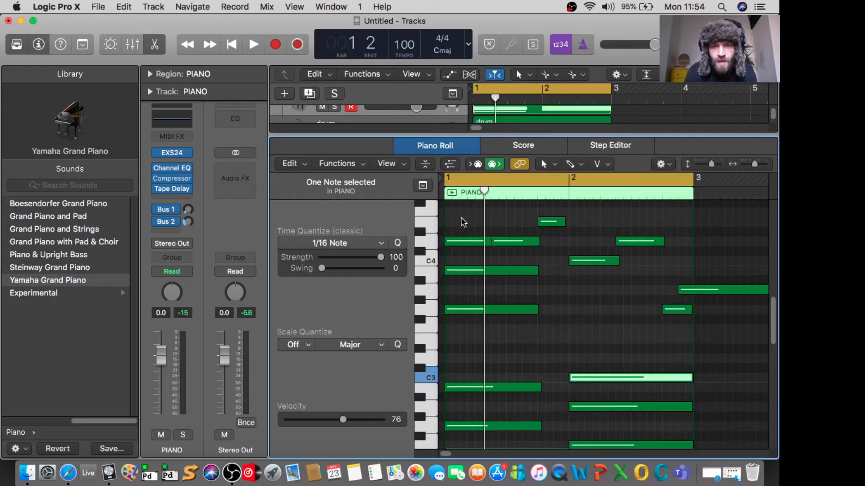
Step: Select the four G3, B3 and D4 notes in bar 1, set their velocity to 97 and play them back
drag(462, 217, 520, 343)
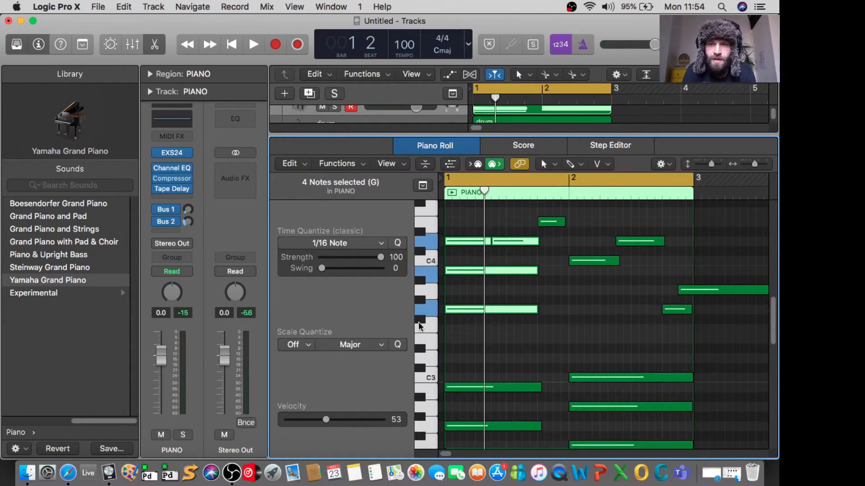
click(506, 308)
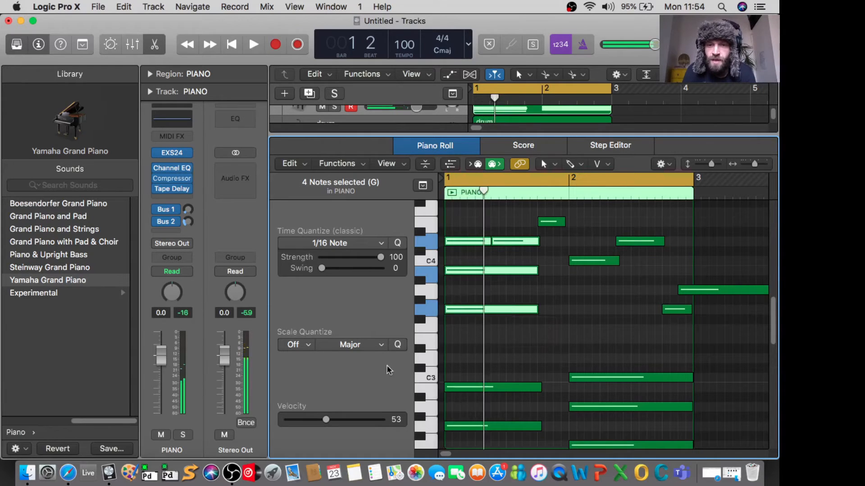
drag(325, 419, 362, 419)
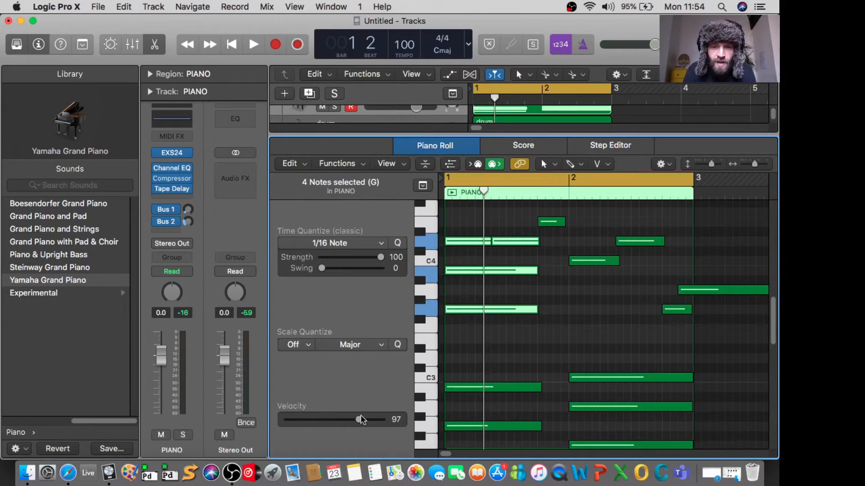
key(space)
key(space)
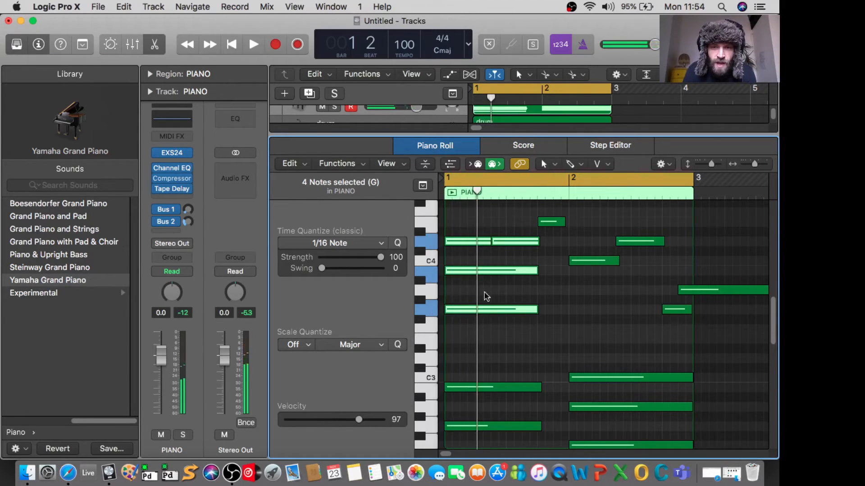
Step: Set the velocity of the long G3 note in bar 1 to 127 and listen to the result
drag(549, 286, 488, 320)
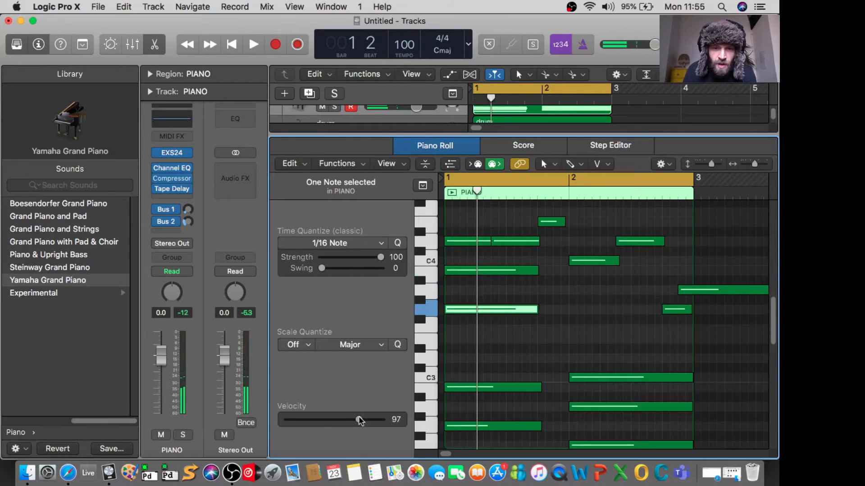
drag(360, 418, 377, 419)
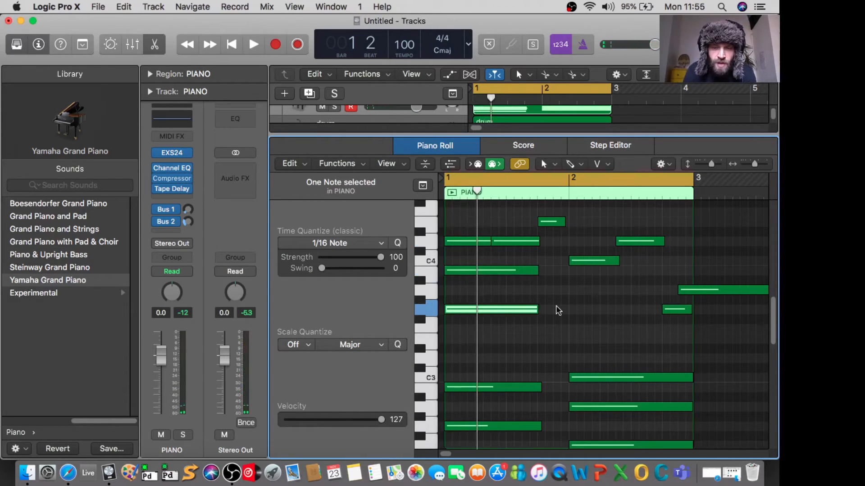
key(space)
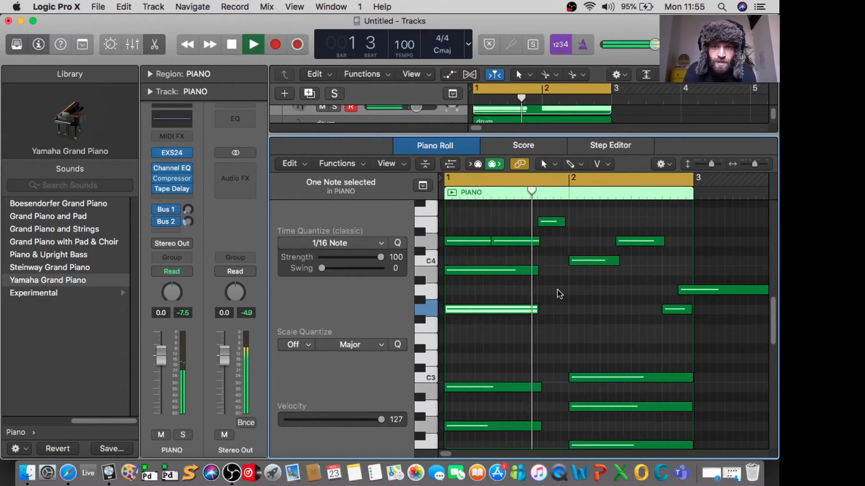
key(space)
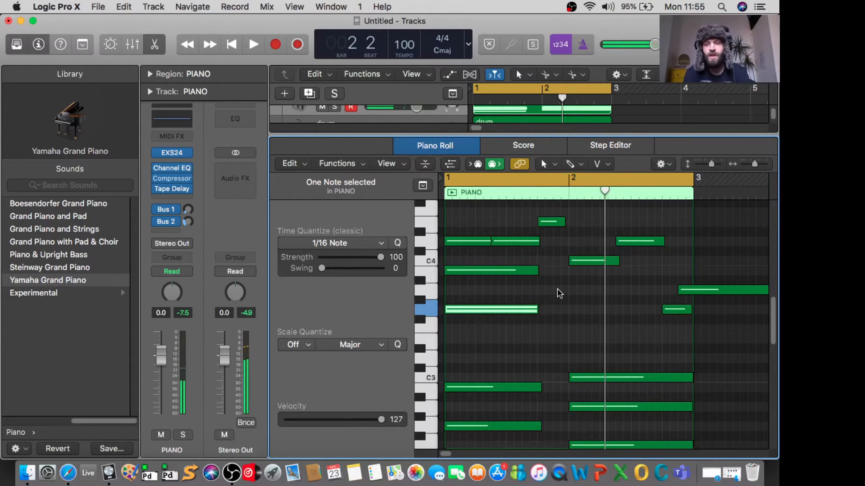
key(space)
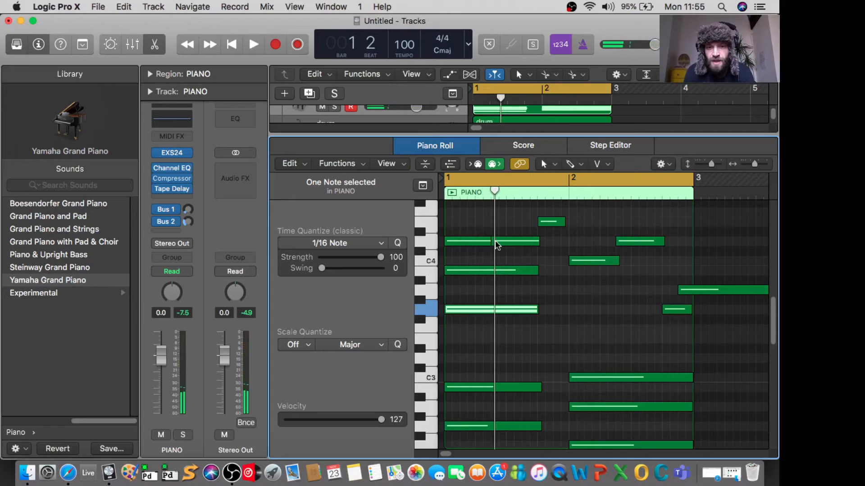
Step: Lower the velocity of the long G3 note in bar 1 and set the notes selected above it to 65
drag(381, 421, 344, 420)
drag(549, 242, 462, 290)
drag(359, 420, 335, 420)
click(577, 311)
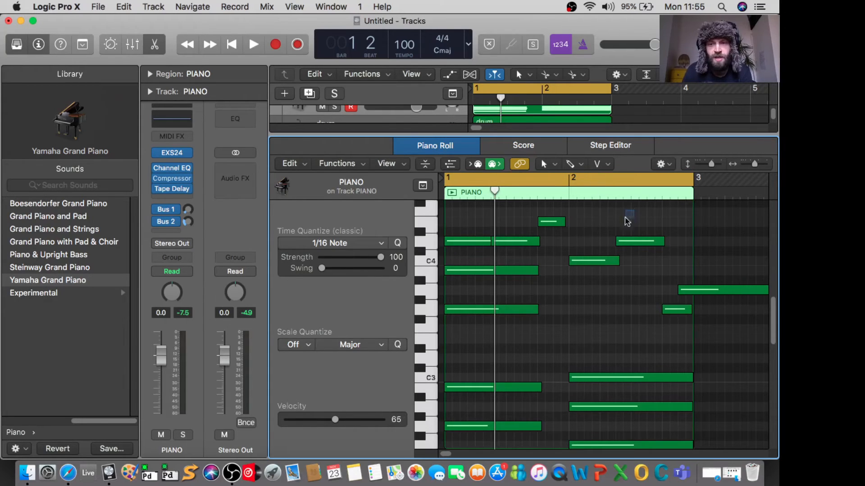
Step: Raise the velocity of seven selected upper notes to 84, and set the short E4 note before bar 2 to 114
drag(633, 211, 466, 339)
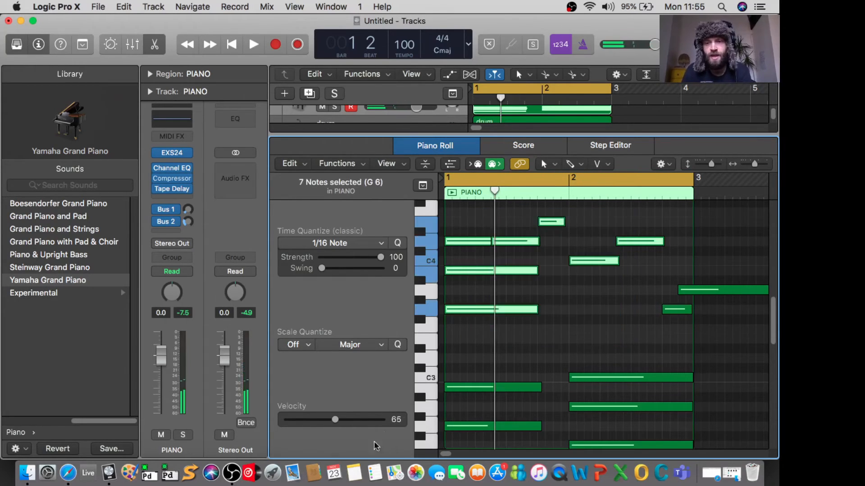
drag(335, 421, 348, 420)
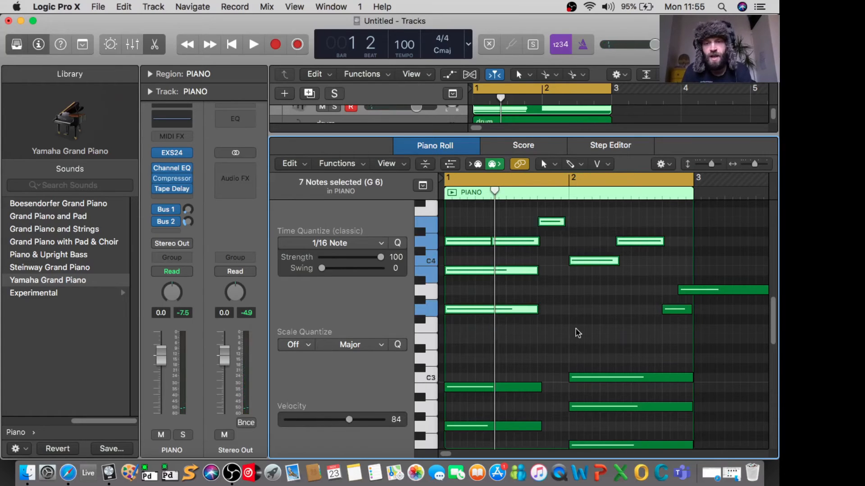
click(517, 249)
click(550, 222)
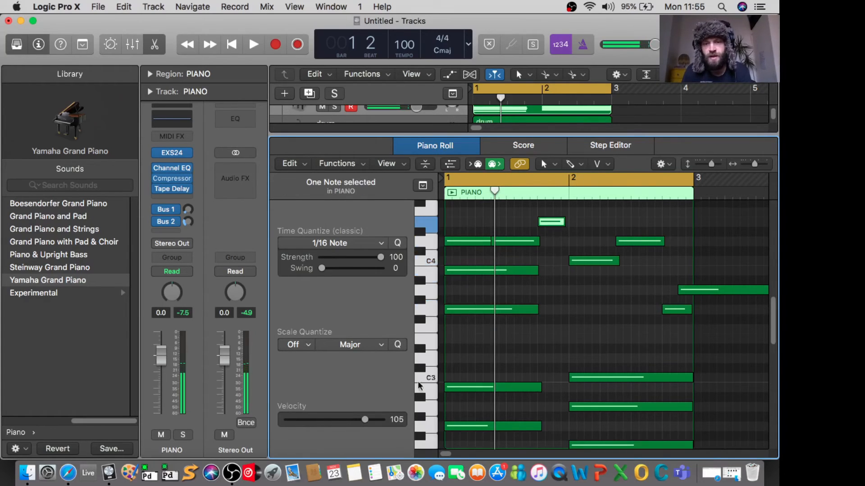
drag(365, 420, 371, 419)
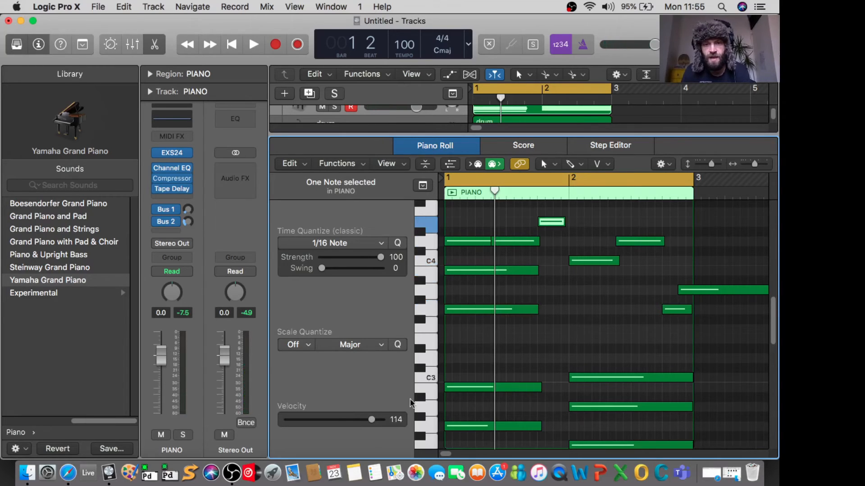
Step: Examine the piano notes' velocities in the automation lane, hide the lane again, and play back the part
click(451, 165)
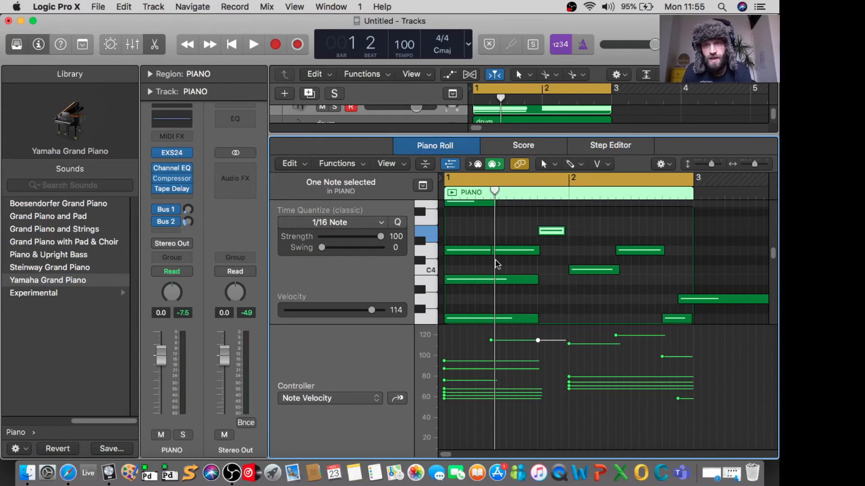
click(454, 167)
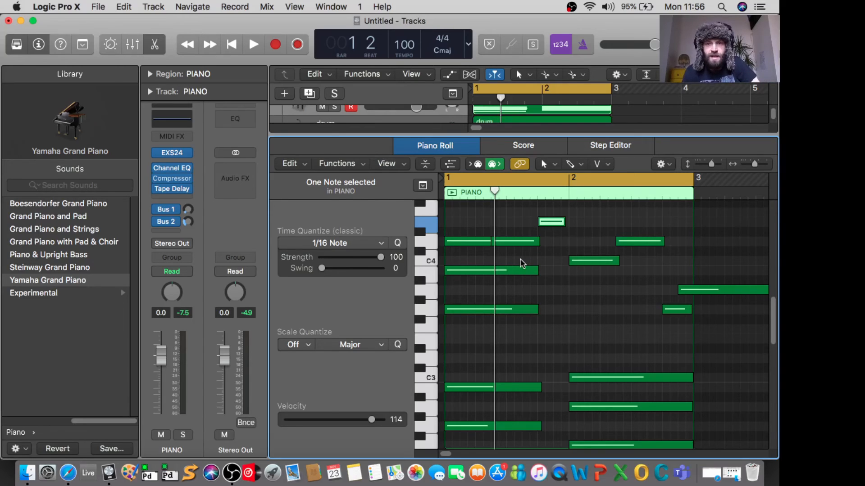
key(space)
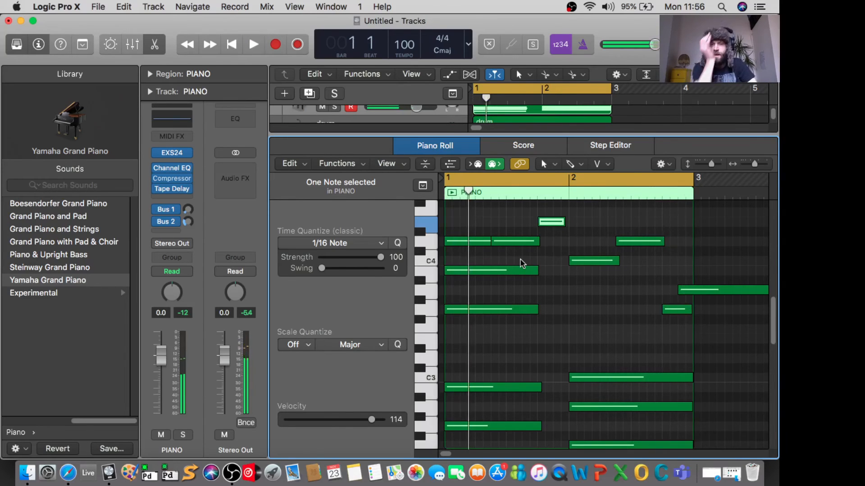
mouse_move(513, 312)
mouse_down()
mouse_move(543, 315)
mouse_move(549, 325)
mouse_move(512, 325)
mouse_move(512, 315)
mouse_up()
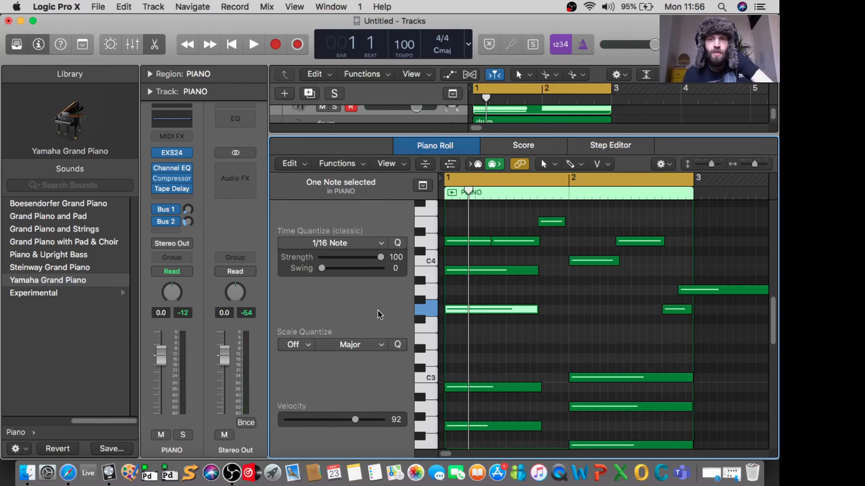
Step: Shrink the Piano Roll to reveal all tracks and select the drum region so its notes show in the editor
drag(637, 134, 638, 336)
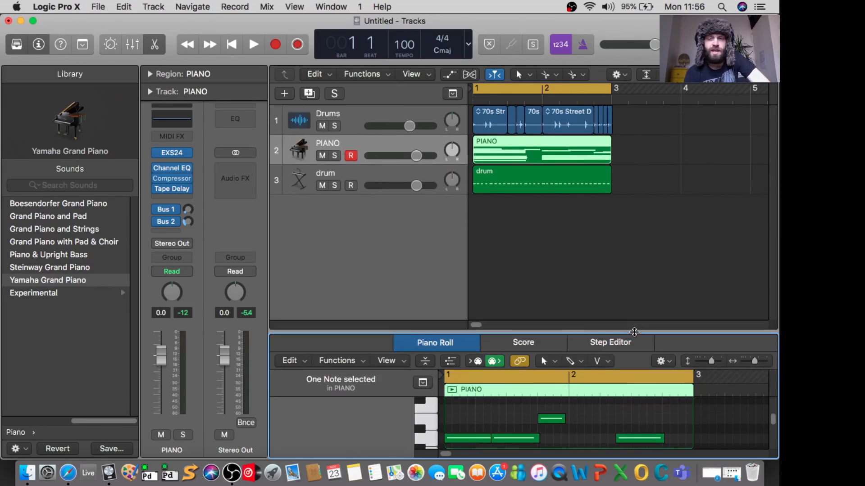
click(566, 177)
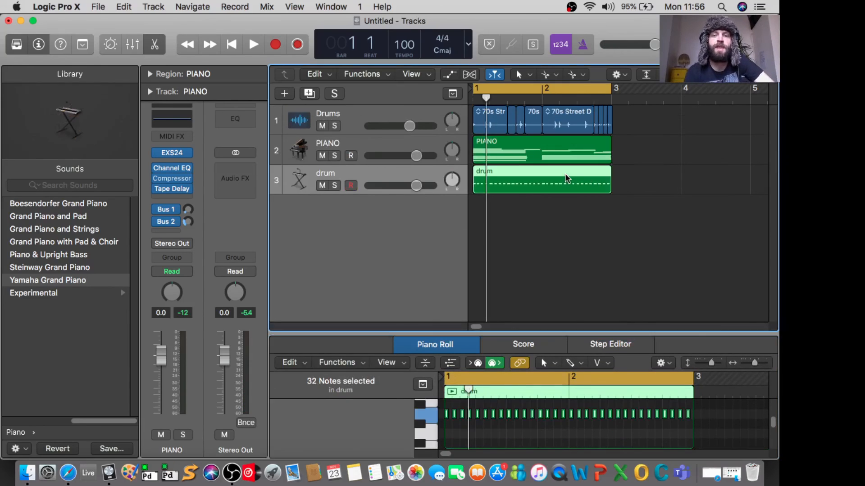